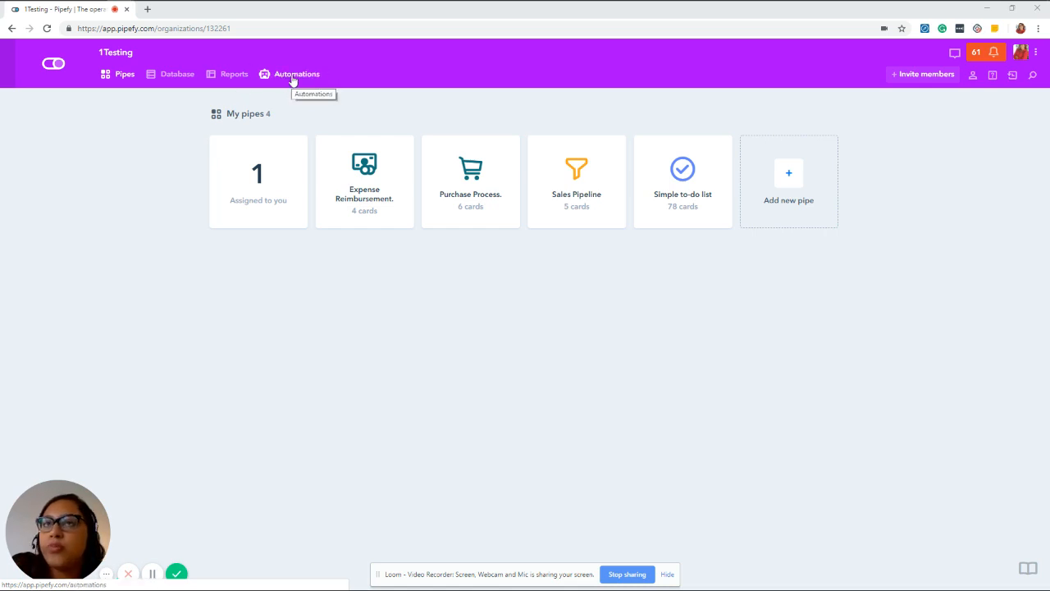
# - Start a new automation from the organization's Automations page and examine the available events
pyautogui.click(293, 76)
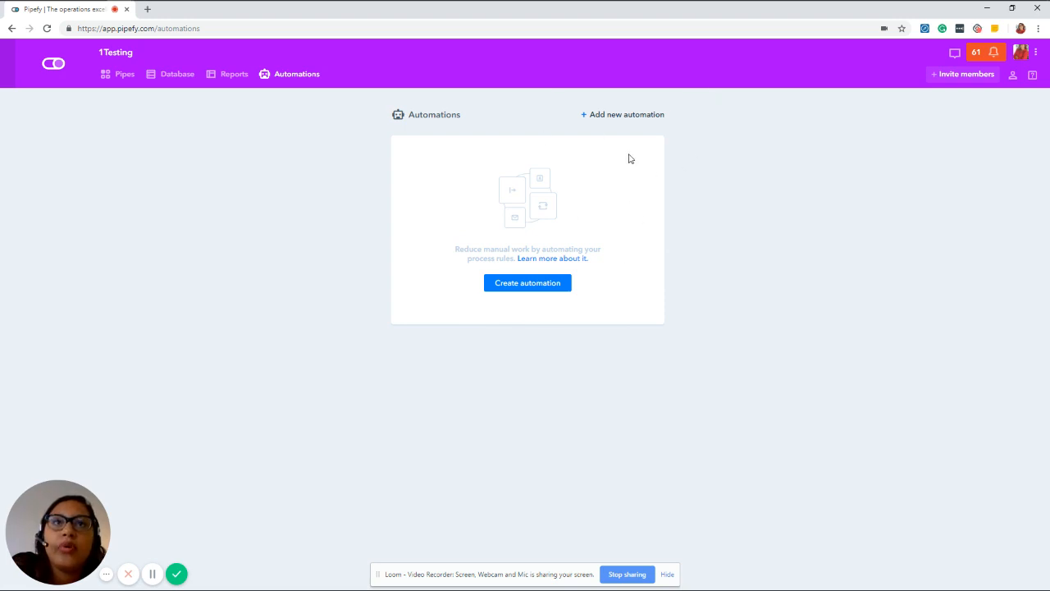
pyautogui.click(640, 115)
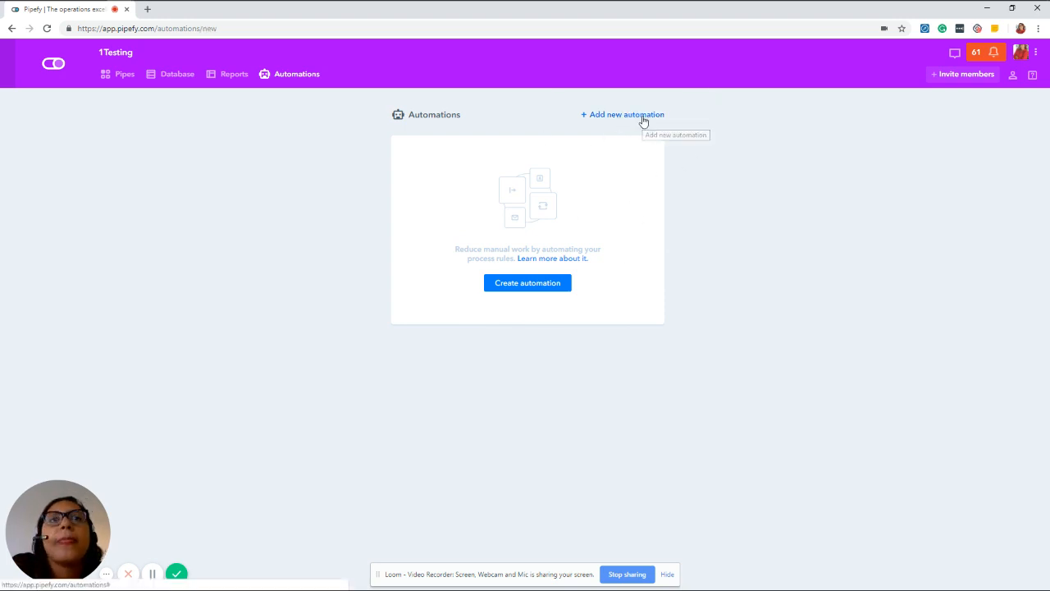
pyautogui.scroll(-2, 534, 168)
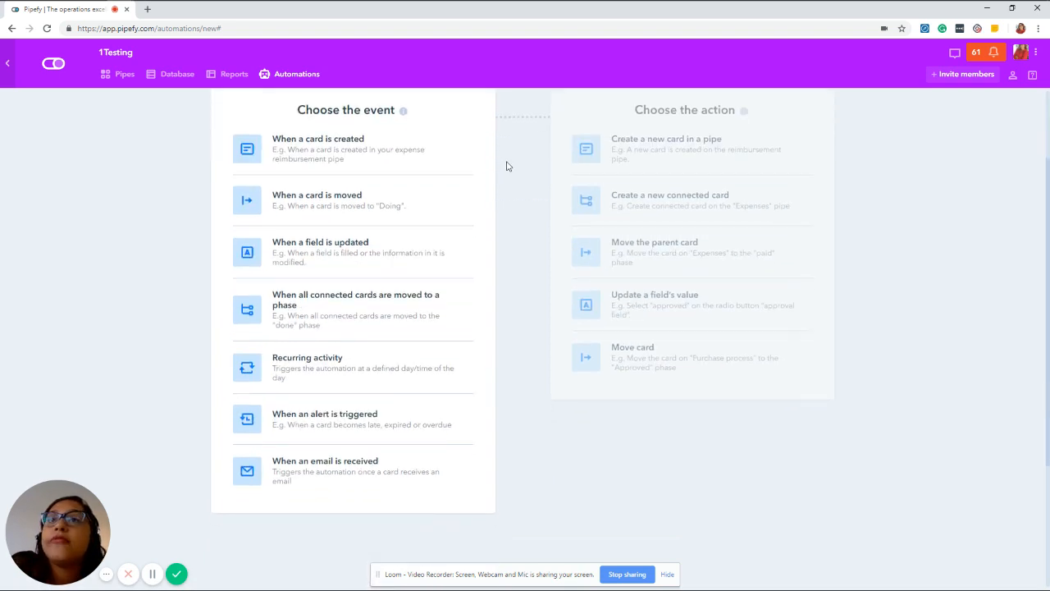
pyautogui.scroll(1, 506, 166)
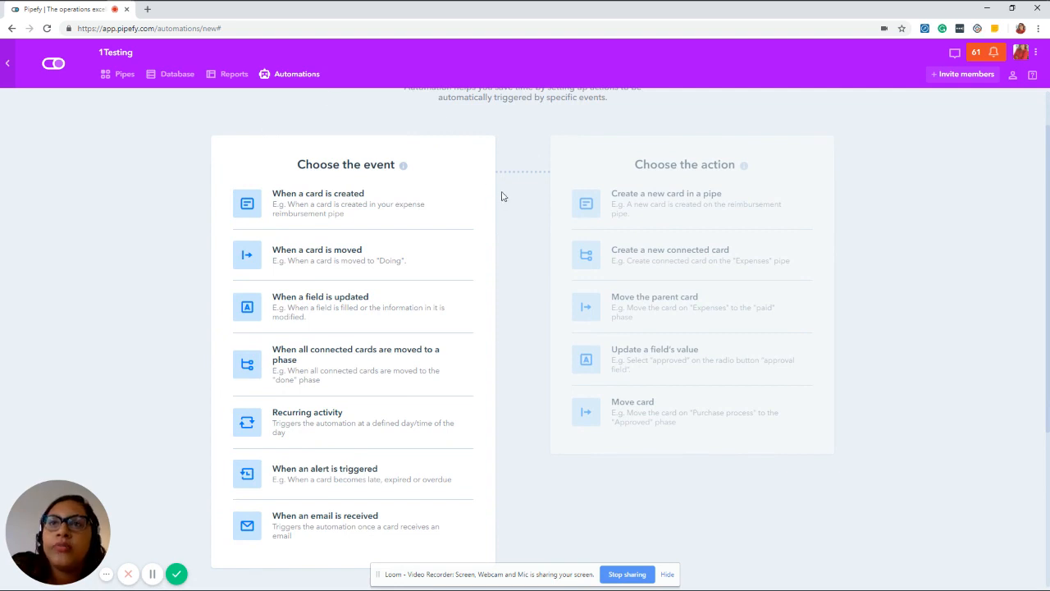
pyautogui.scroll(-1, 503, 196)
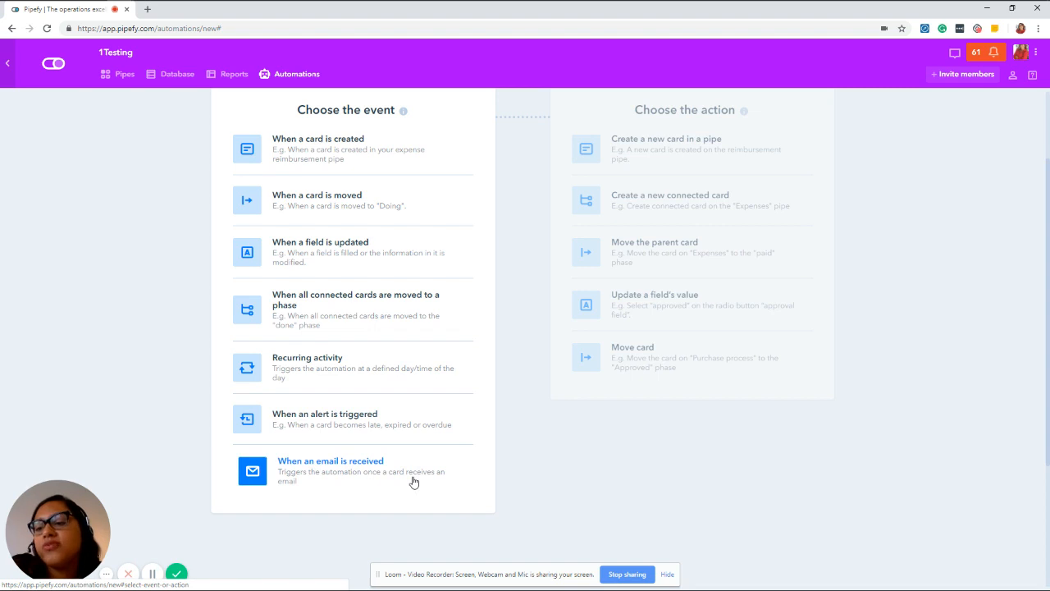
pyautogui.scroll(2, 492, 433)
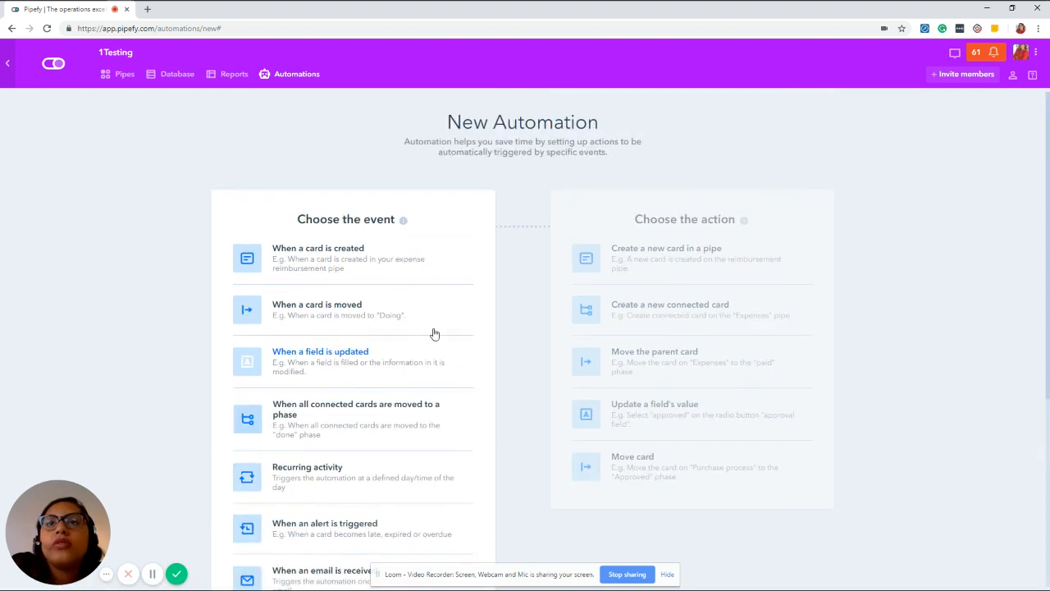
# - Set the automation's event to when a card is created in the Purchase Process pipe
pyautogui.click(413, 265)
pyautogui.click(405, 283)
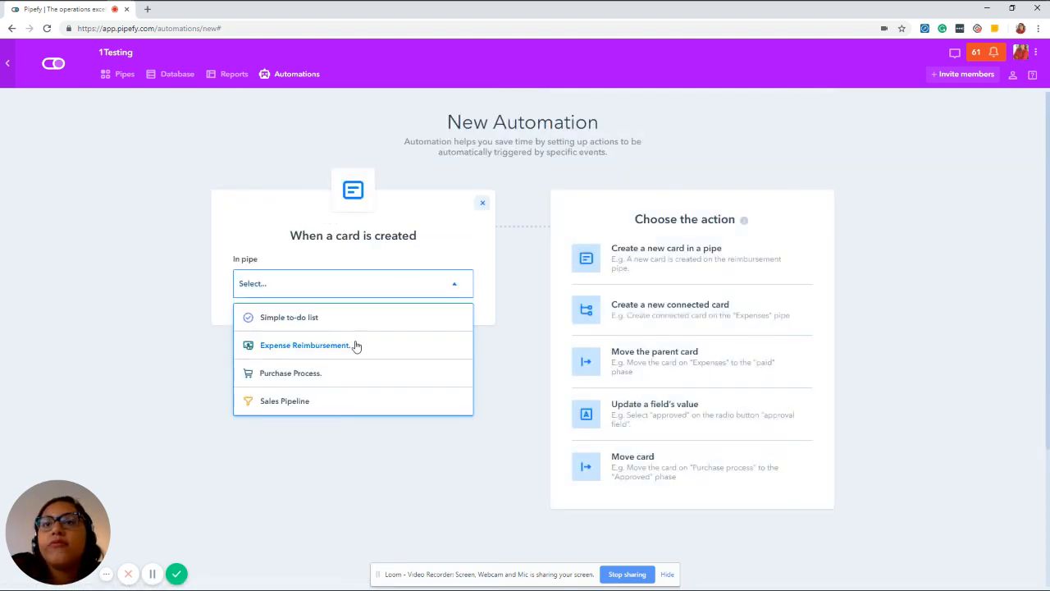
pyautogui.click(338, 374)
pyautogui.click(416, 359)
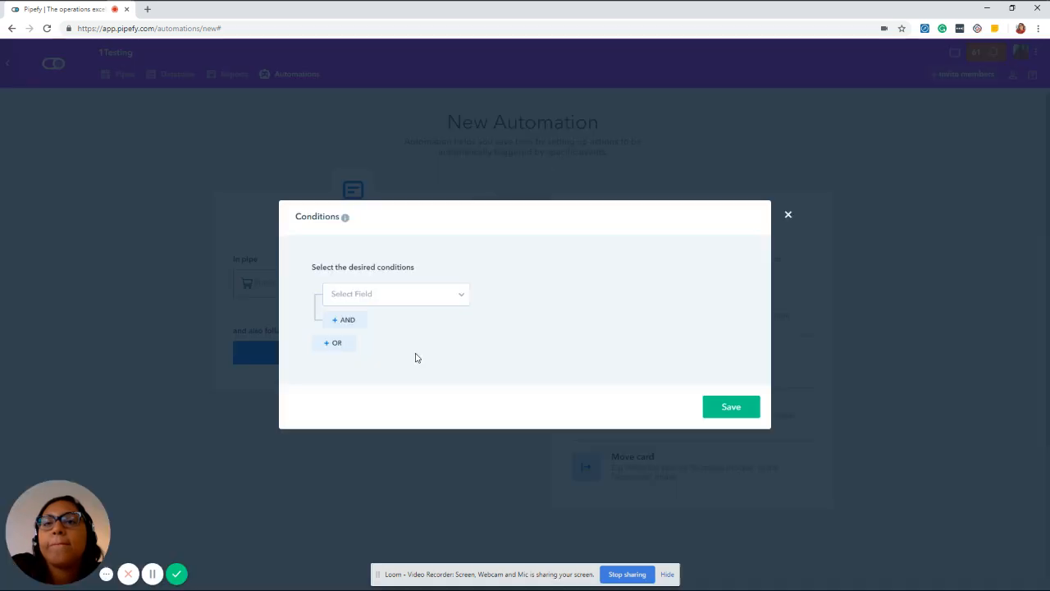
pyautogui.click(424, 302)
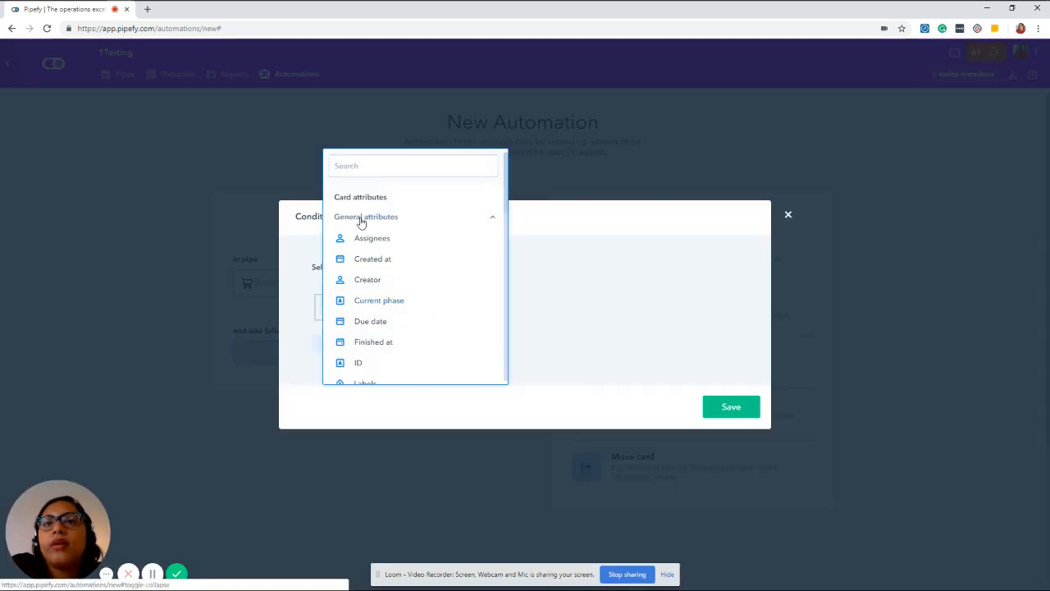
pyautogui.click(789, 215)
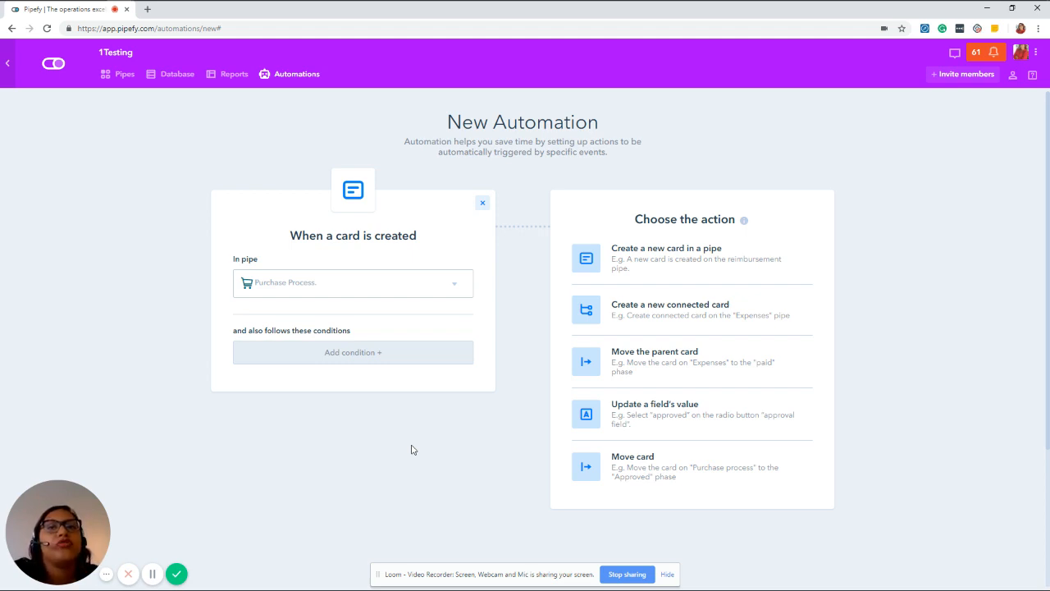
pyautogui.click(326, 353)
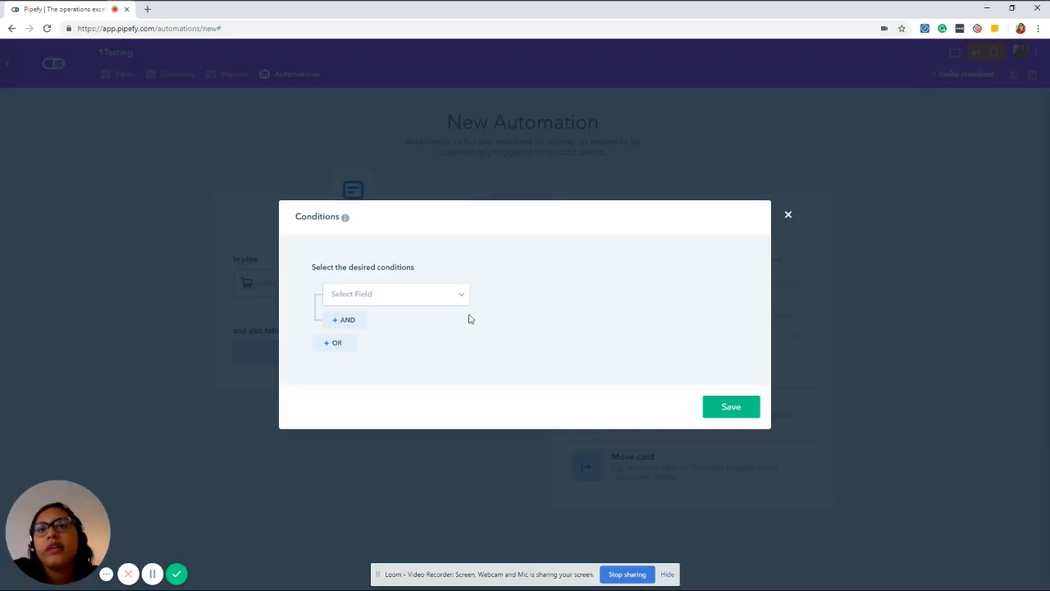
pyautogui.click(788, 214)
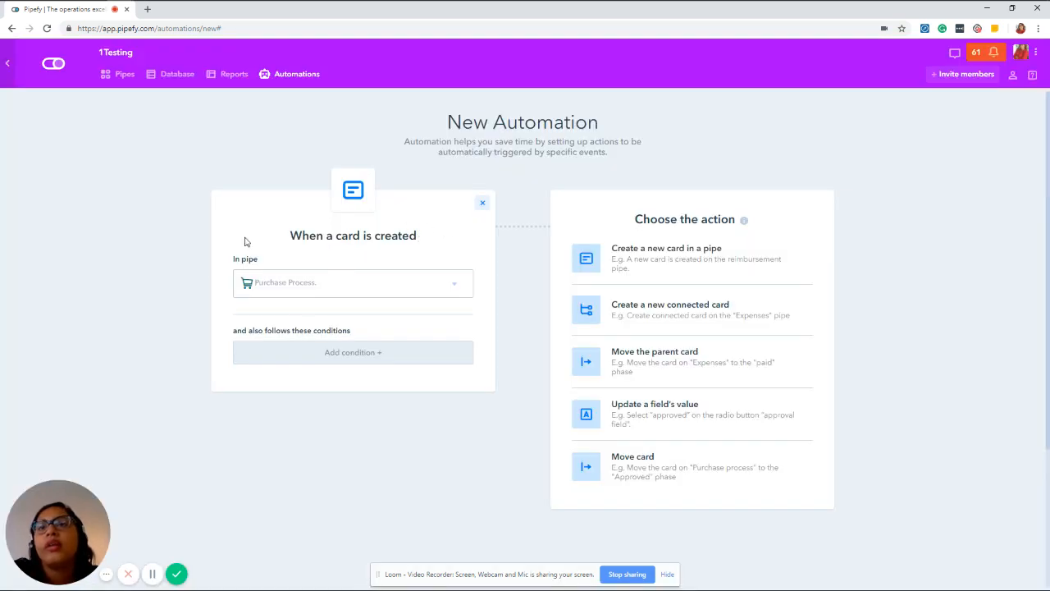
# - Add and save an event condition requiring the start form's Urgency field to be equal to Medium urgency
pyautogui.click(348, 352)
pyautogui.click(423, 300)
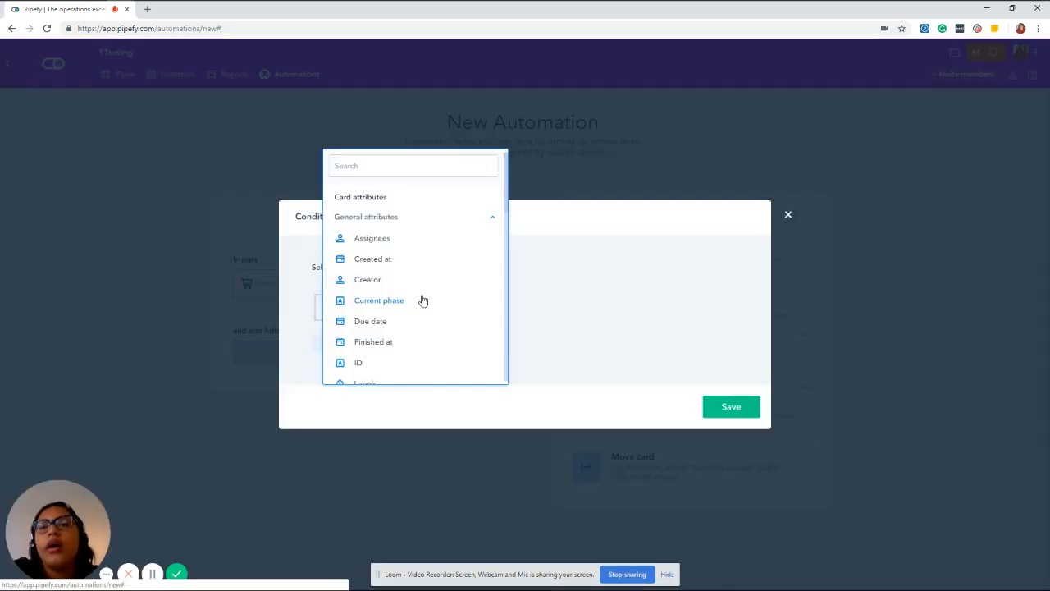
pyautogui.scroll(-5, 424, 299)
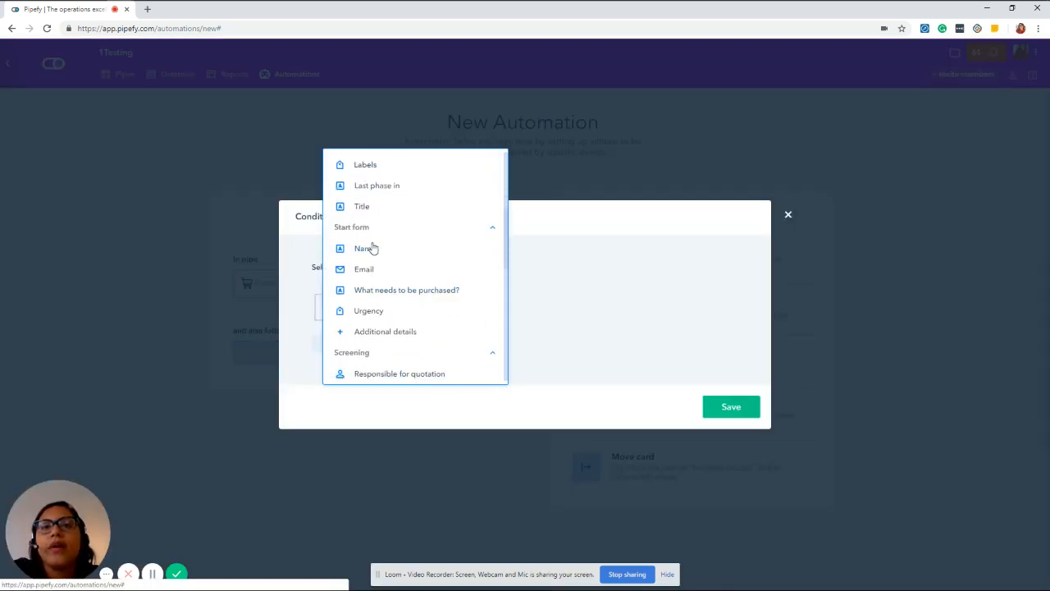
pyautogui.click(382, 310)
pyautogui.click(540, 300)
pyautogui.click(502, 340)
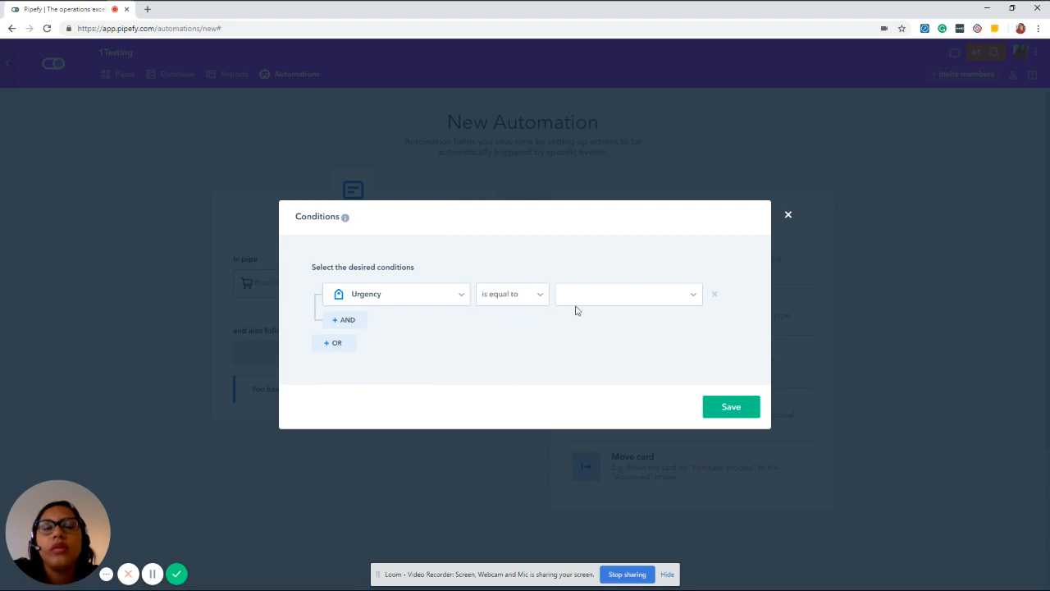
pyautogui.click(582, 300)
pyautogui.click(596, 345)
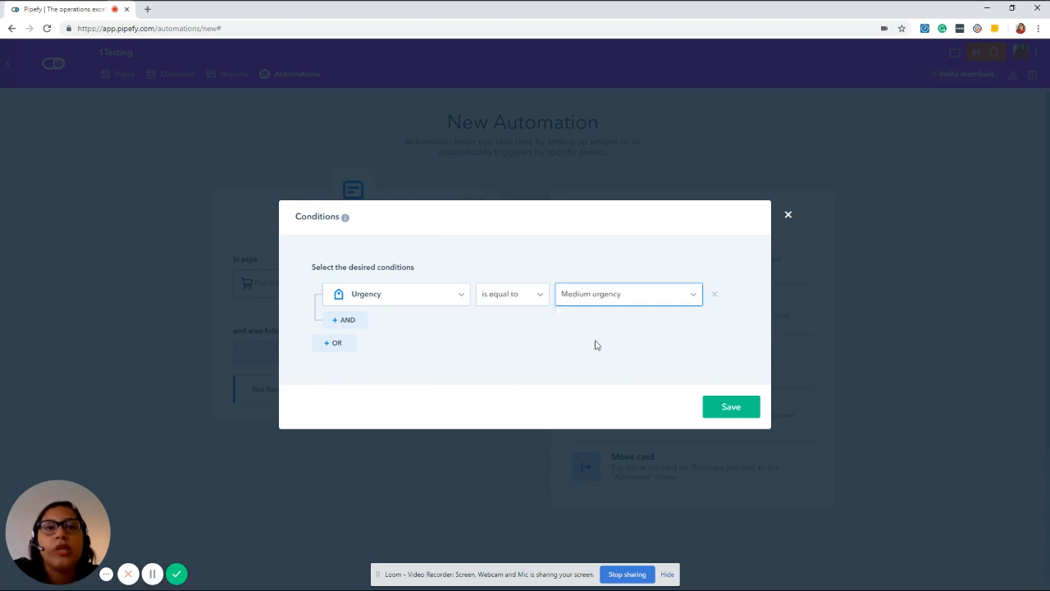
pyautogui.click(731, 406)
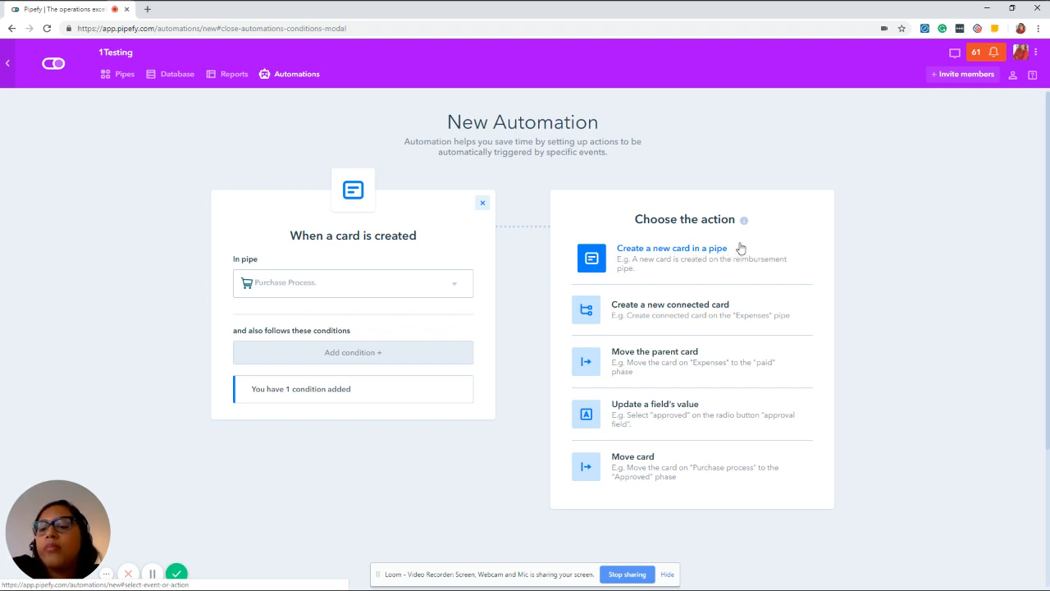
# - Set the automation's action to create a new card in the Expense Reimbursement pipe
pyautogui.click(703, 261)
pyautogui.scroll(-1, 883, 277)
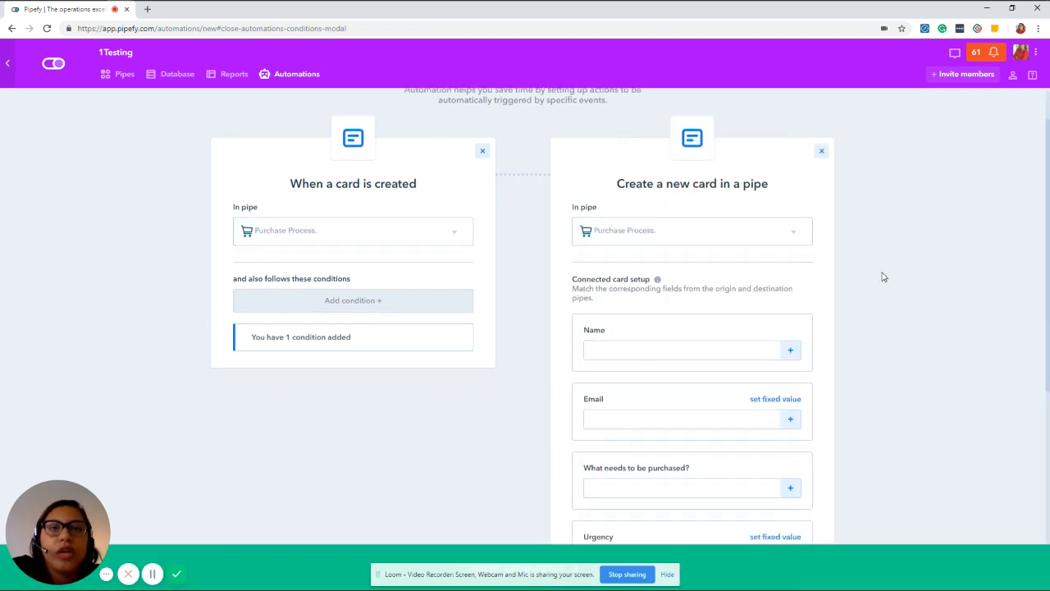
pyautogui.scroll(-5, 697, 287)
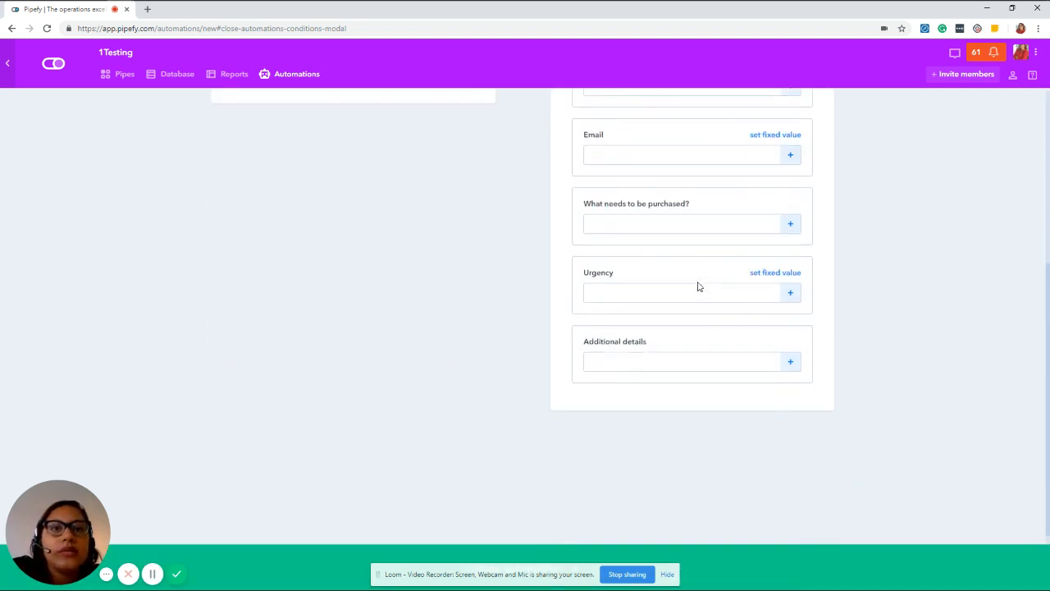
pyautogui.scroll(4, 697, 286)
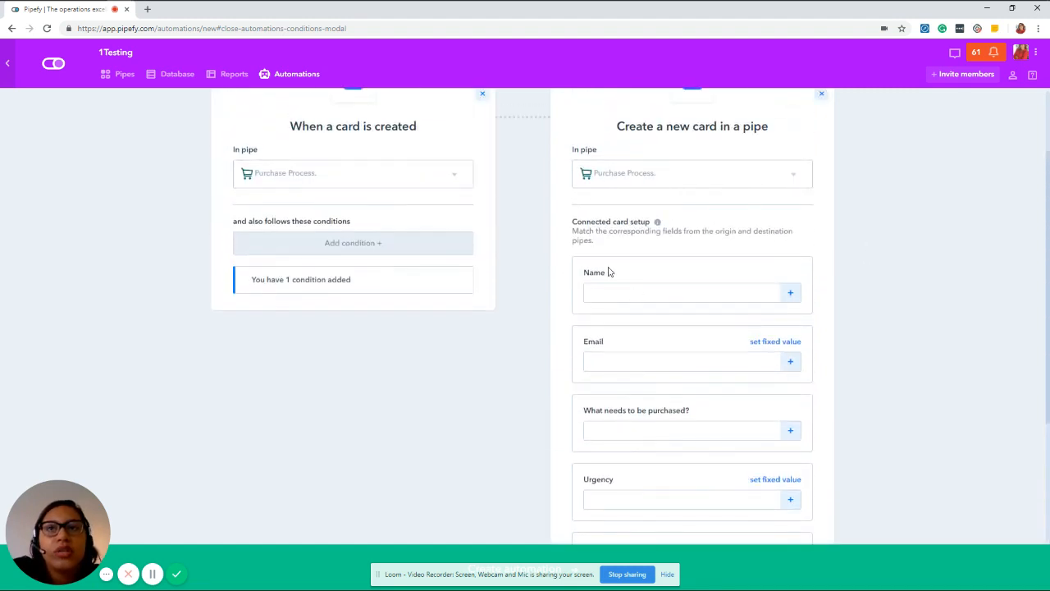
pyautogui.click(803, 179)
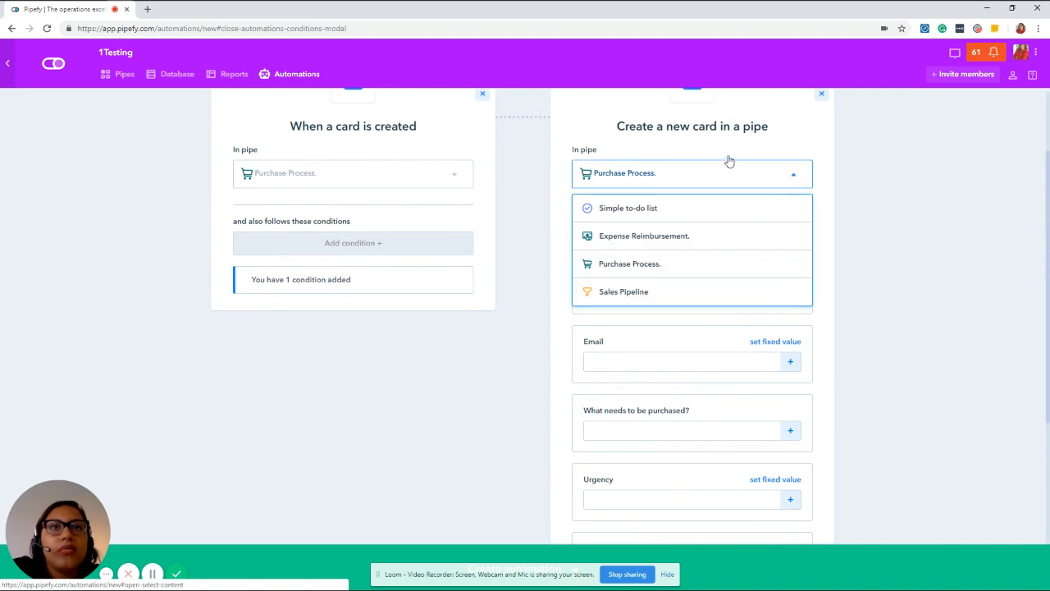
pyautogui.click(663, 237)
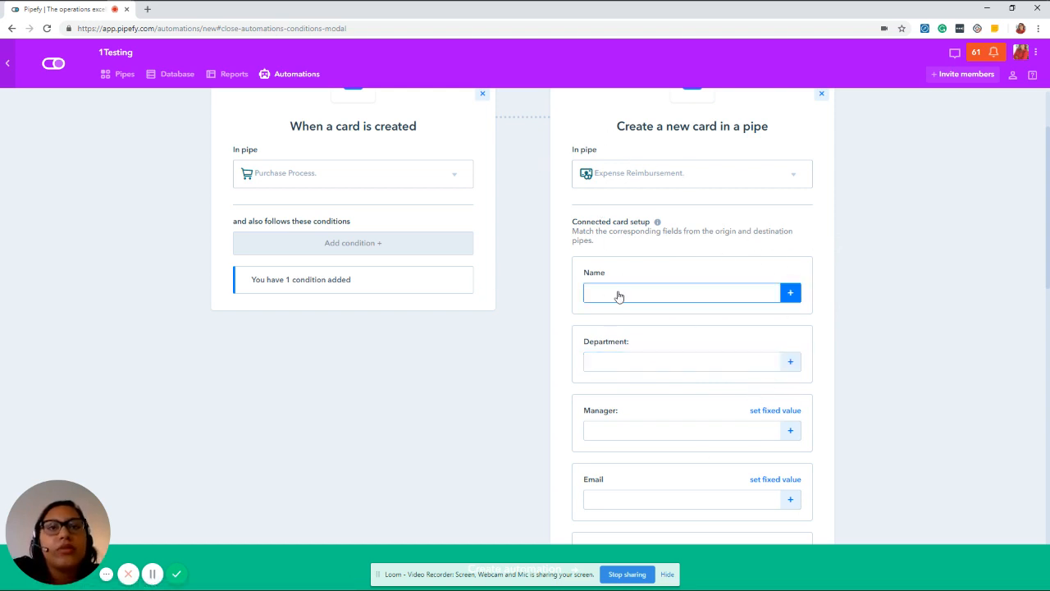
# - Map the new card's Name field to the Name attribute of the Purchase Process start form
pyautogui.click(793, 292)
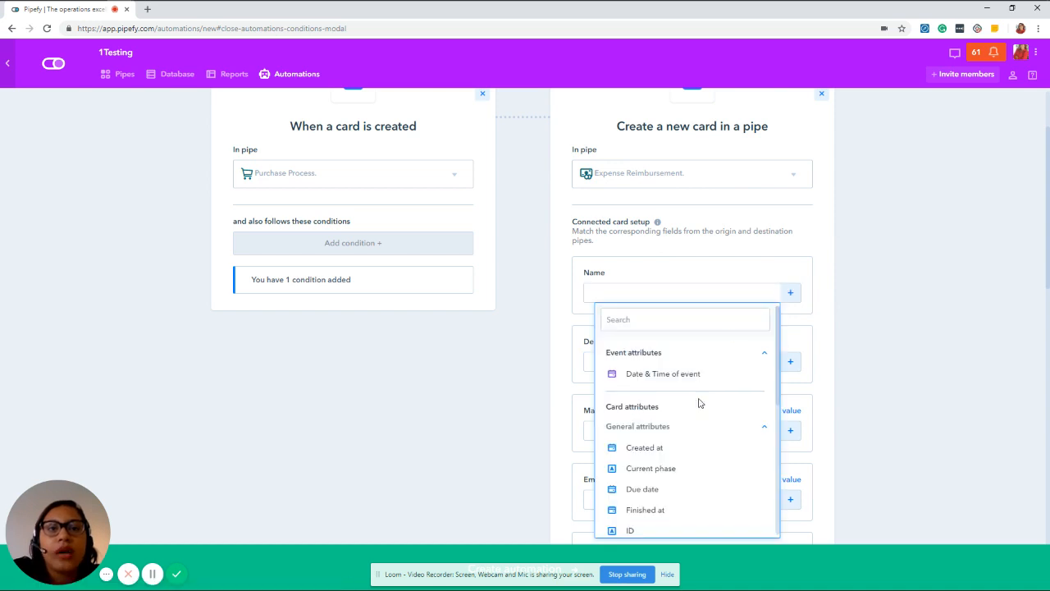
pyautogui.scroll(-3, 698, 403)
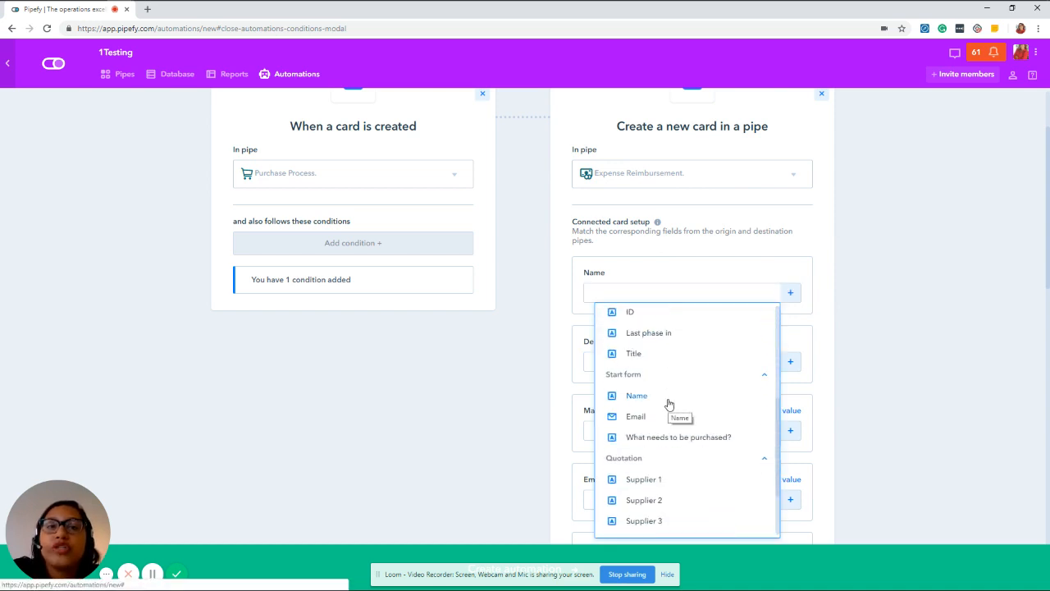
pyautogui.click(637, 396)
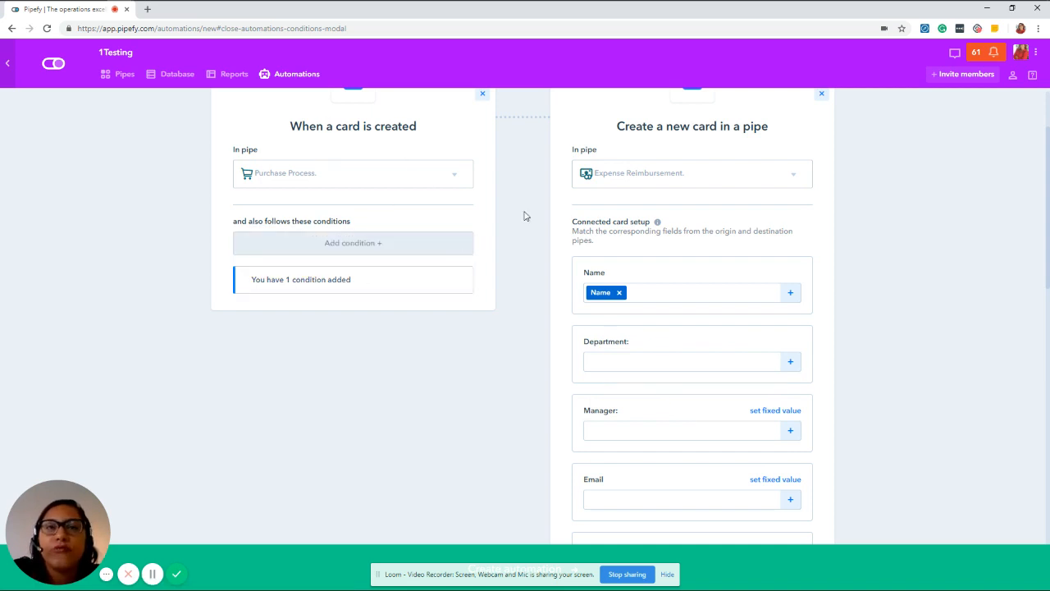
# - Replace the mapped Name attribute with plain sample text, and remove the create-card action from the automation
pyautogui.click(620, 293)
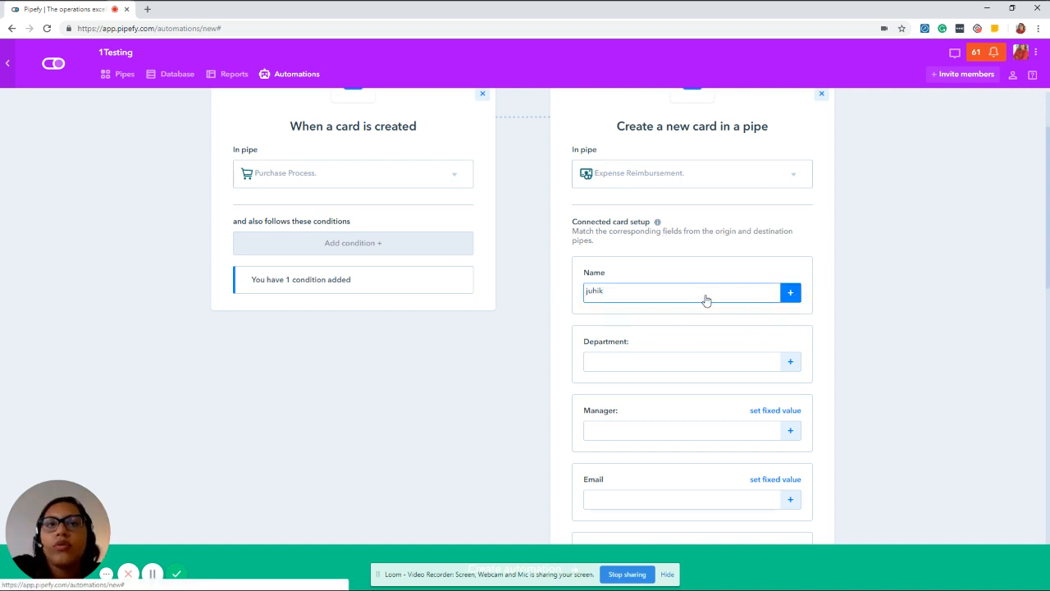
pyautogui.scroll(2, 741, 251)
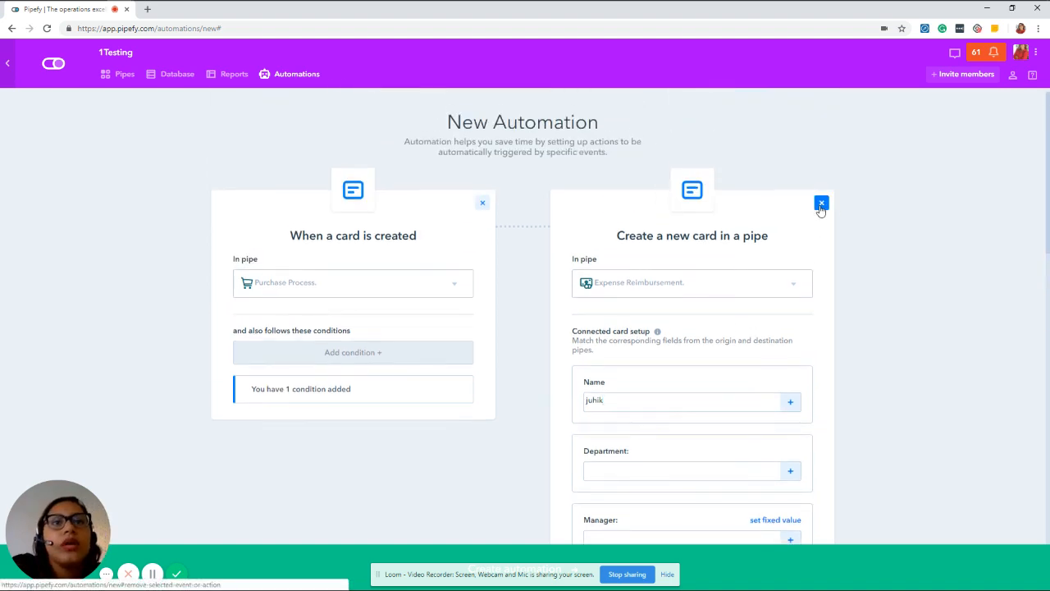
pyautogui.click(821, 204)
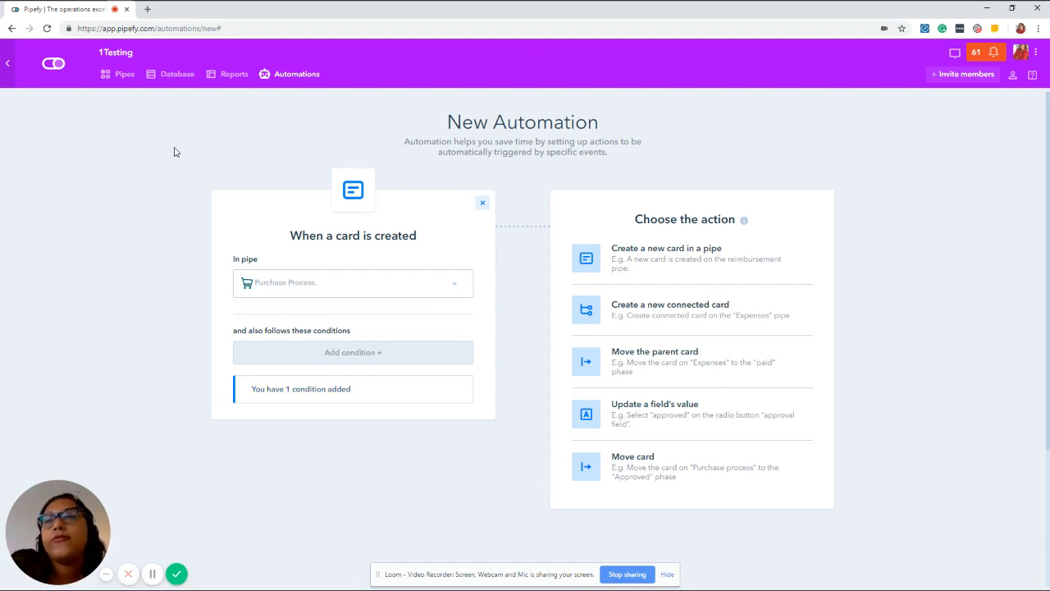
# - Open the Expense Reimbursement pipe and move the sample Travel tickets card from Approval to Payment
pyautogui.click(52, 64)
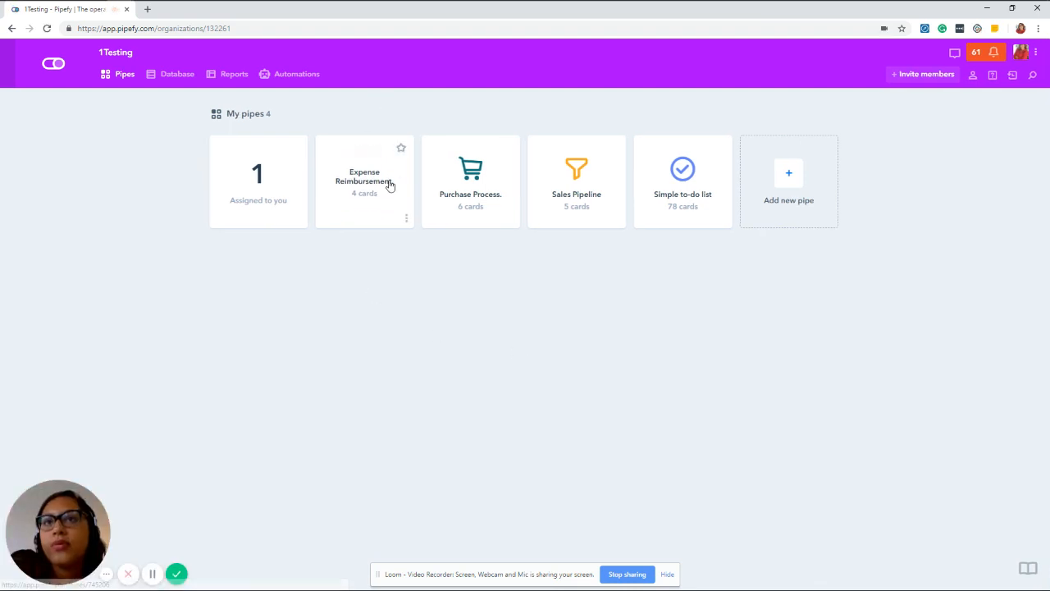
pyautogui.click(390, 185)
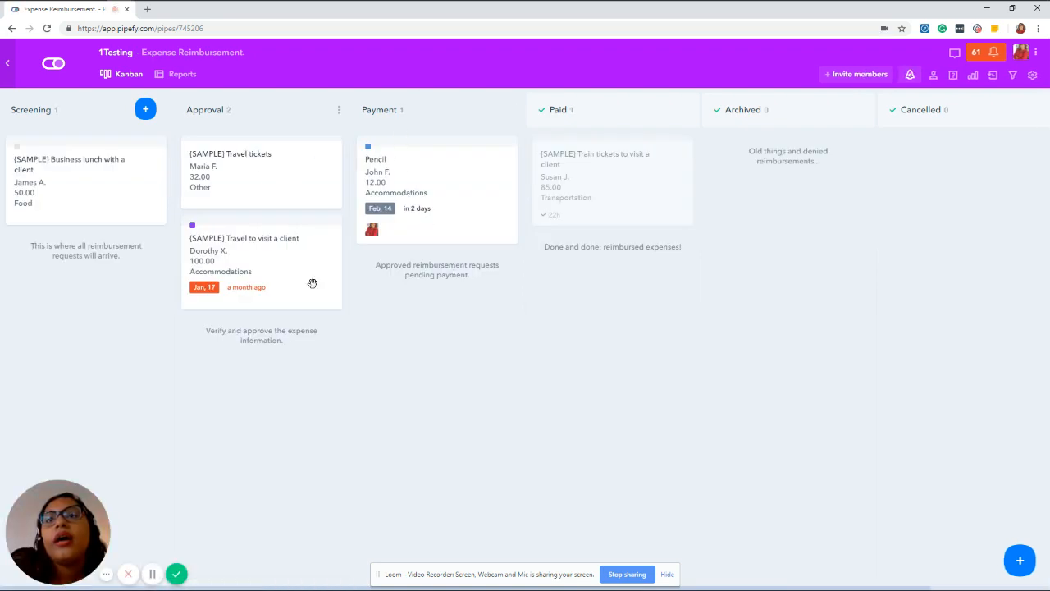
pyautogui.moveTo(258, 184); pyautogui.dragTo(459, 169)
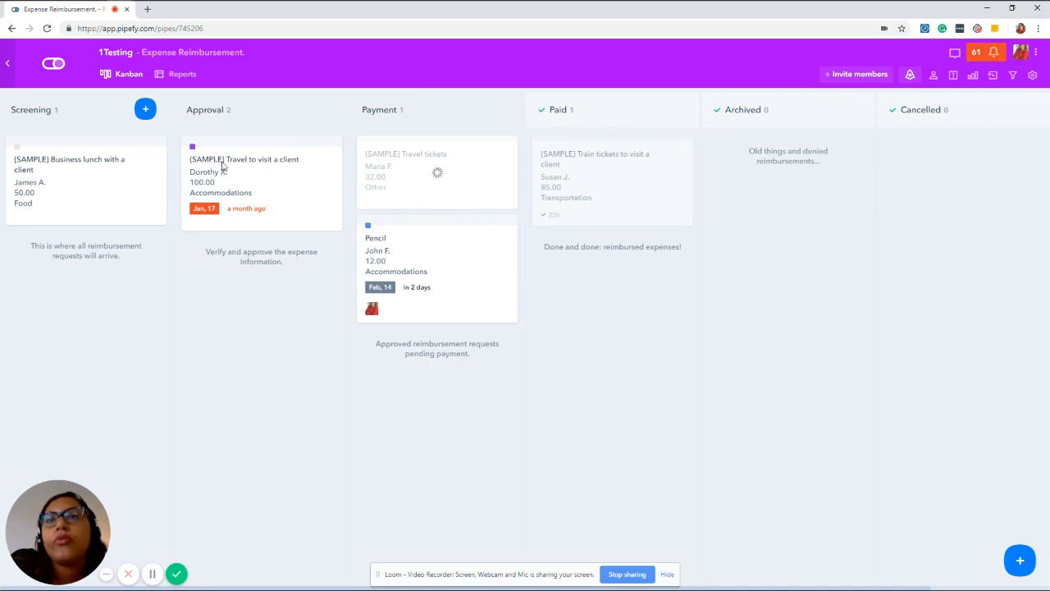
# - Answer "Was the payment done?" with Yes on the sample Travel tickets card and close the card
pyautogui.click(468, 173)
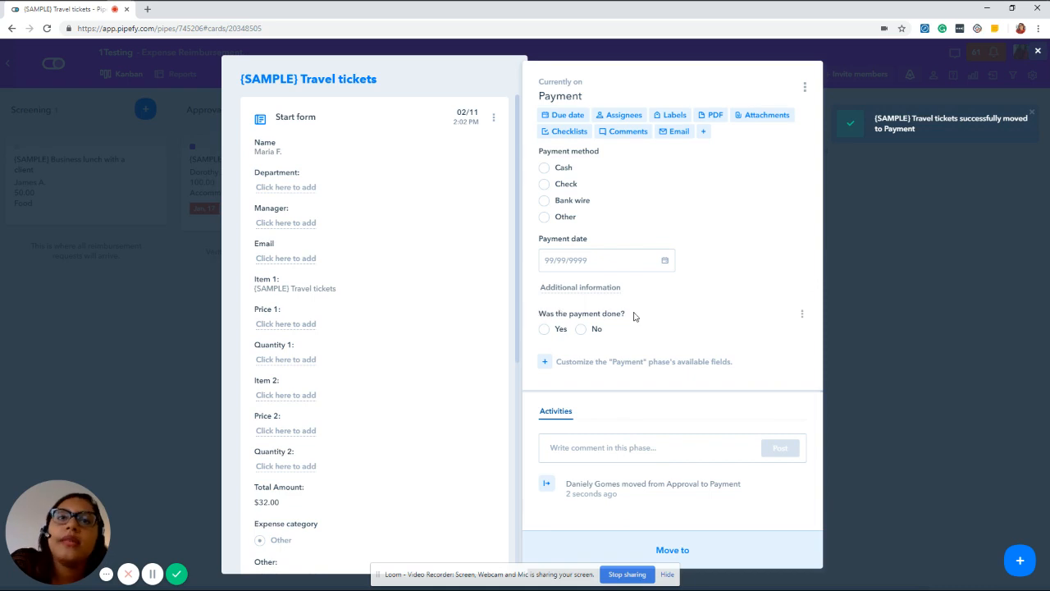
pyautogui.click(546, 329)
pyautogui.click(897, 361)
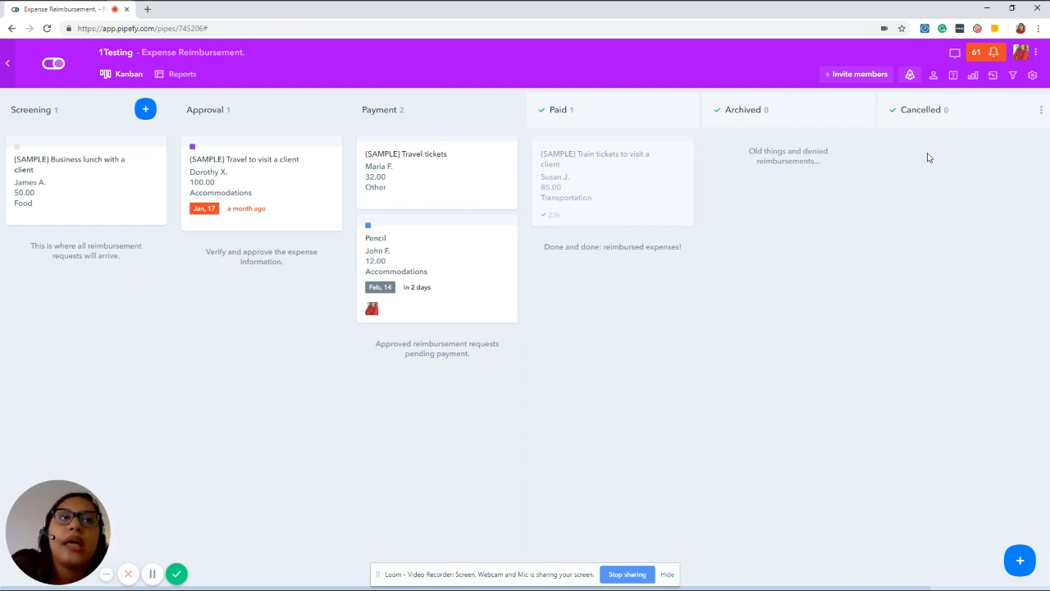
# - Leave the Expense Reimbursement pipe and return to the organization's Automations page
pyautogui.click(54, 65)
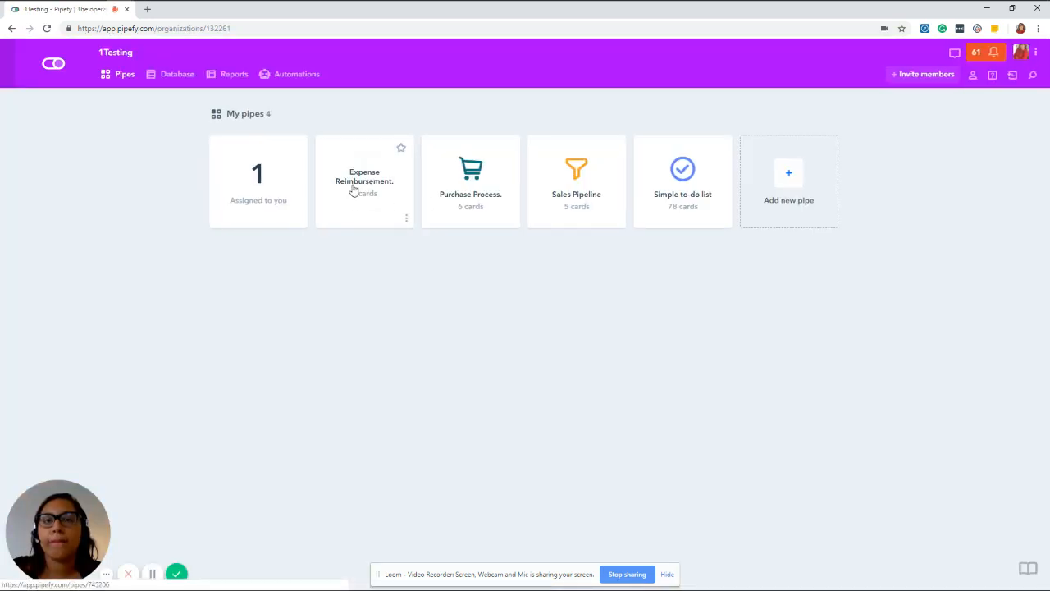
pyautogui.click(290, 76)
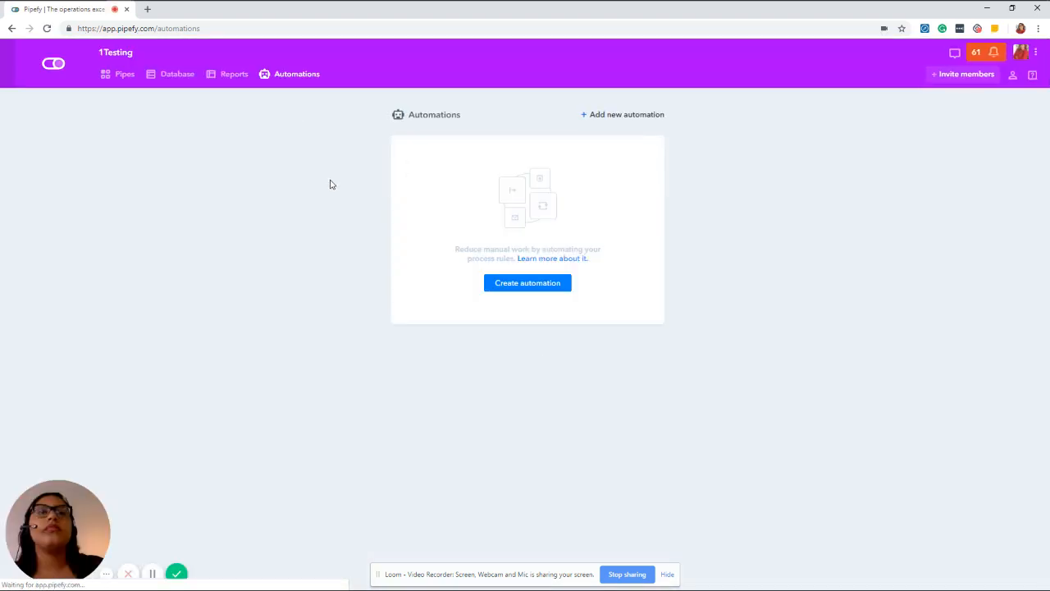
# - Start a new automation triggered when the "Was the payment done?" field is updated in the Expense Reimbursement pipe
pyautogui.click(615, 116)
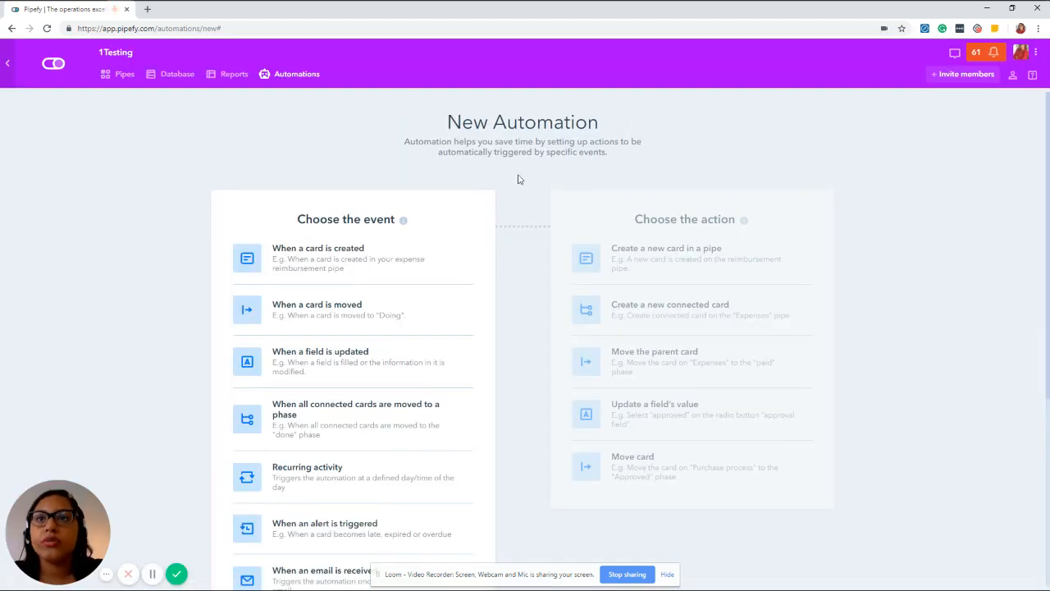
pyautogui.scroll(-1, 492, 193)
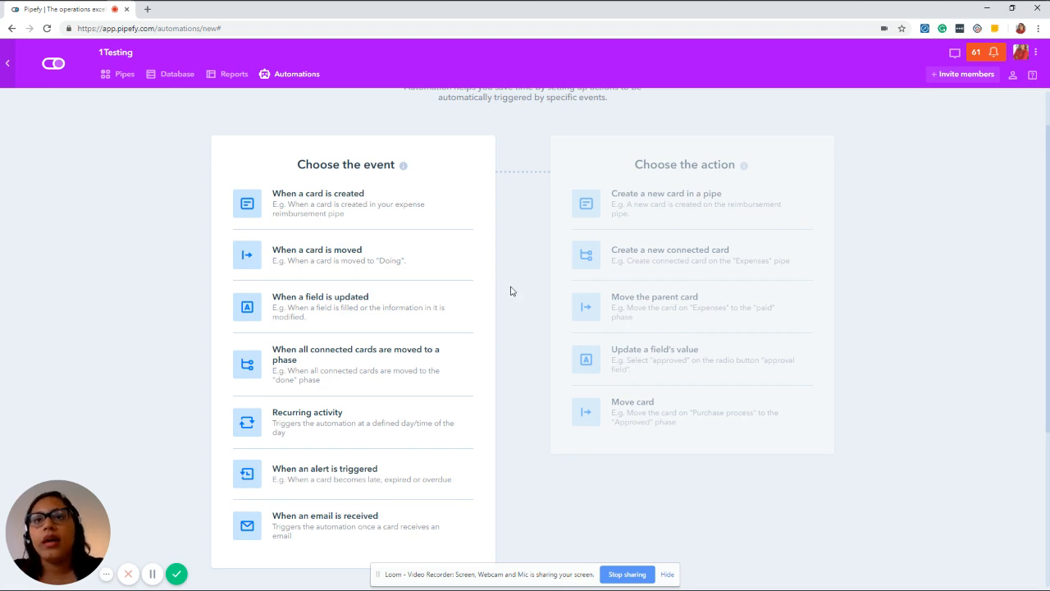
pyautogui.click(443, 303)
pyautogui.click(457, 243)
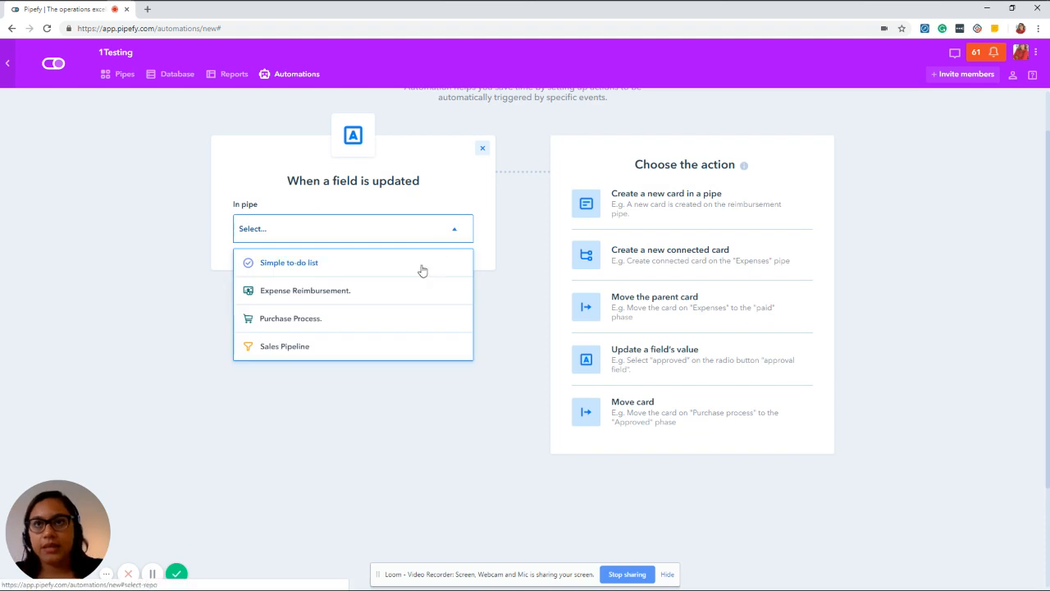
pyautogui.click(400, 290)
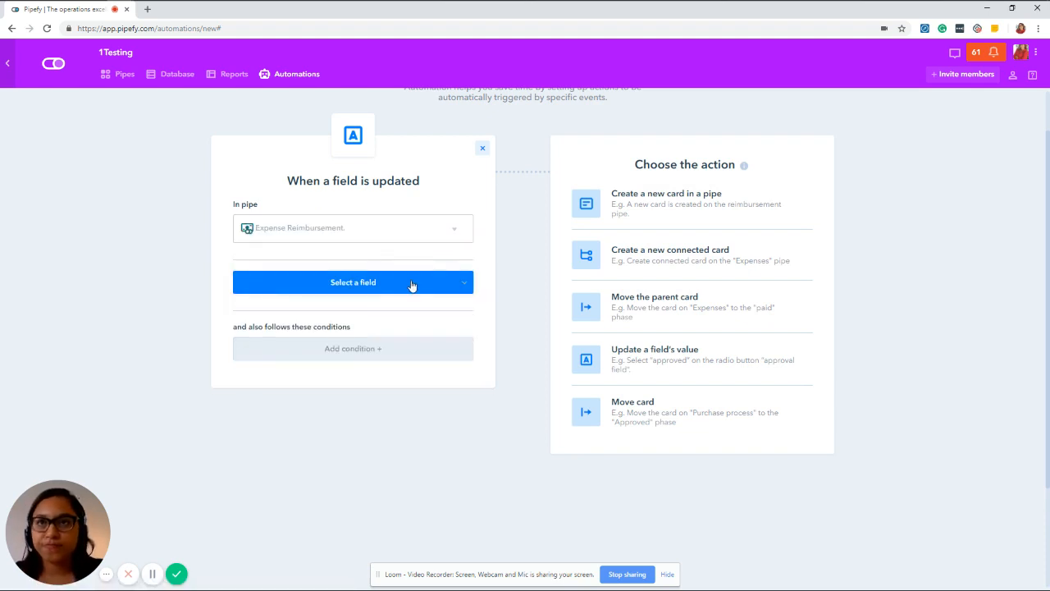
pyautogui.click(413, 287)
pyautogui.scroll(-2, 379, 370)
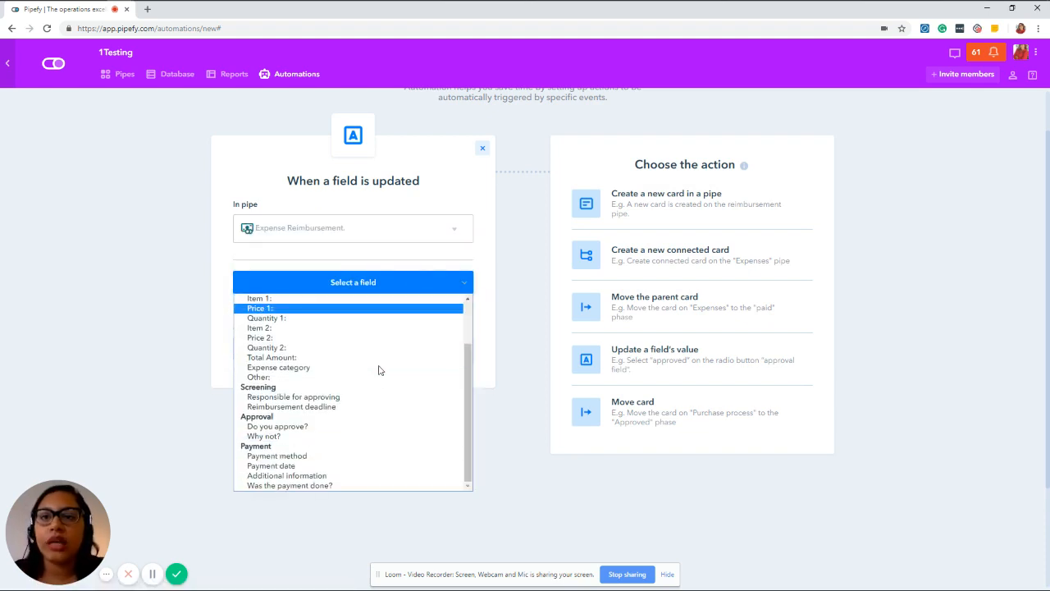
pyautogui.click(379, 485)
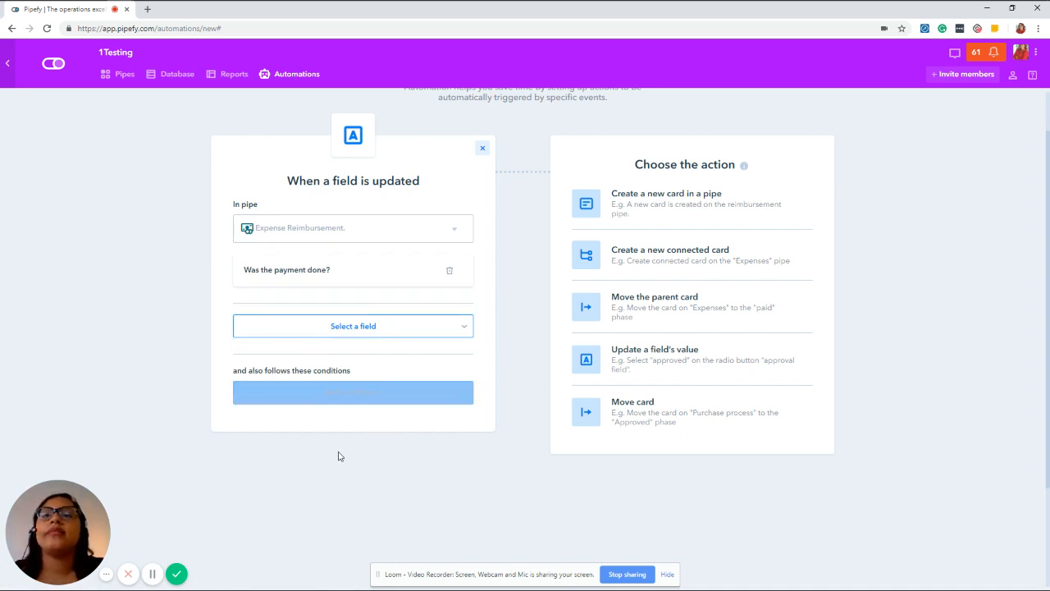
# - Add and save a condition on the event requiring "Was the payment done?" to be equal to Yes
pyautogui.click(376, 405)
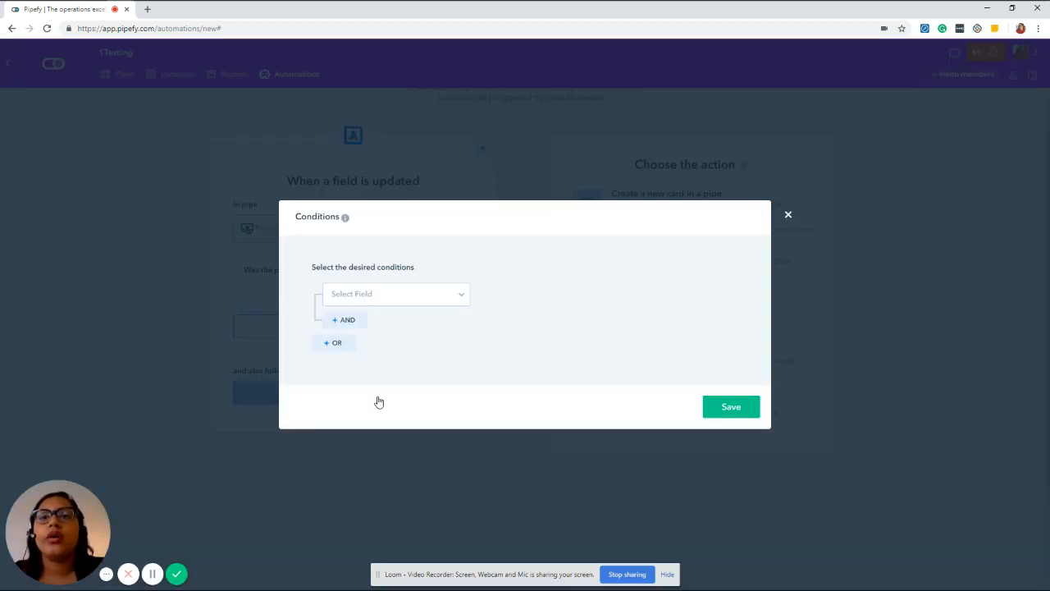
pyautogui.click(452, 299)
pyautogui.scroll(-10, 443, 304)
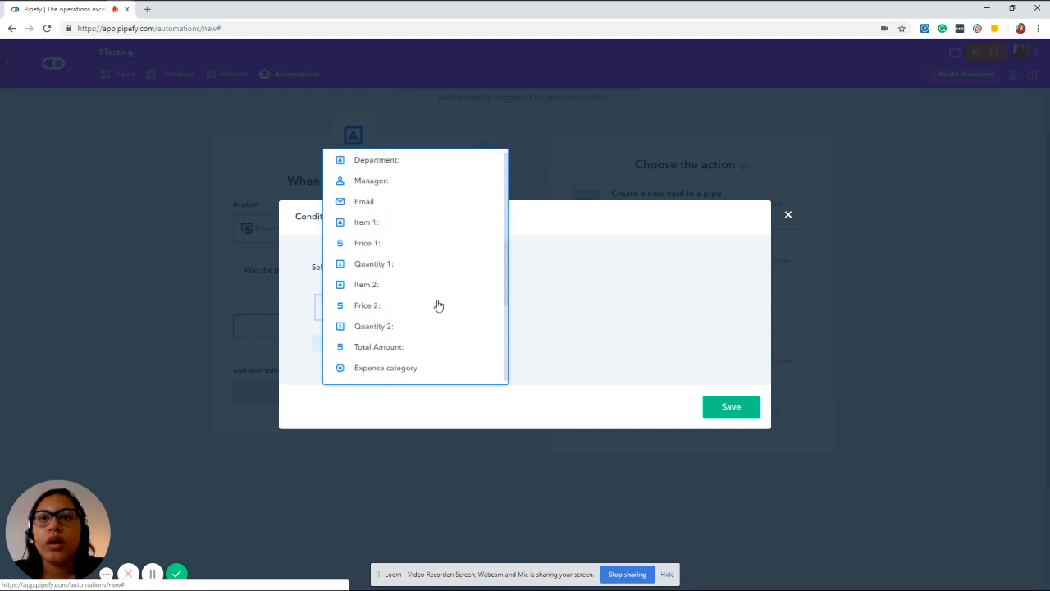
pyautogui.click(412, 368)
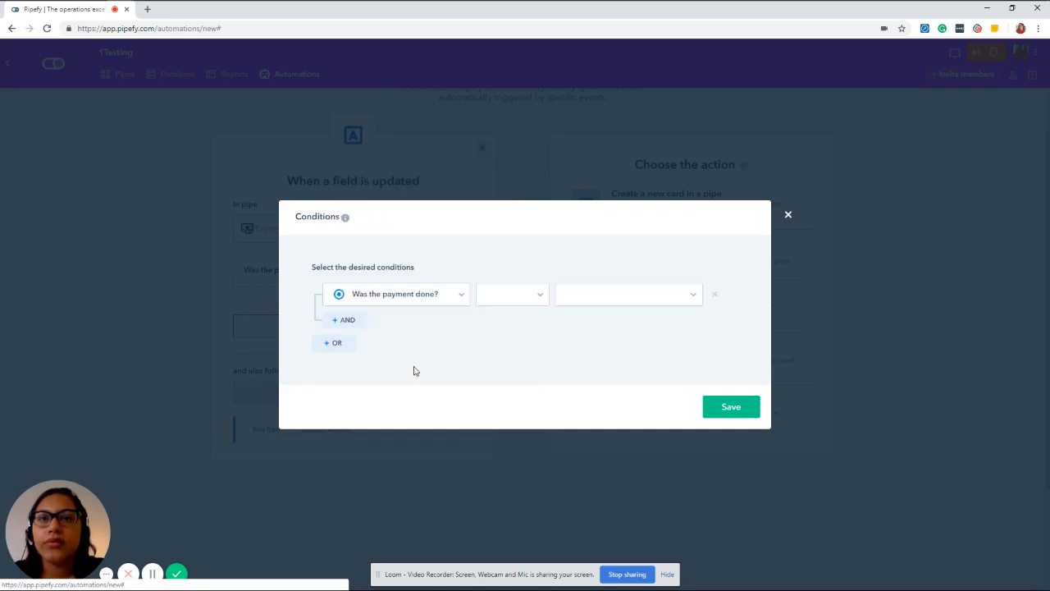
pyautogui.click(515, 298)
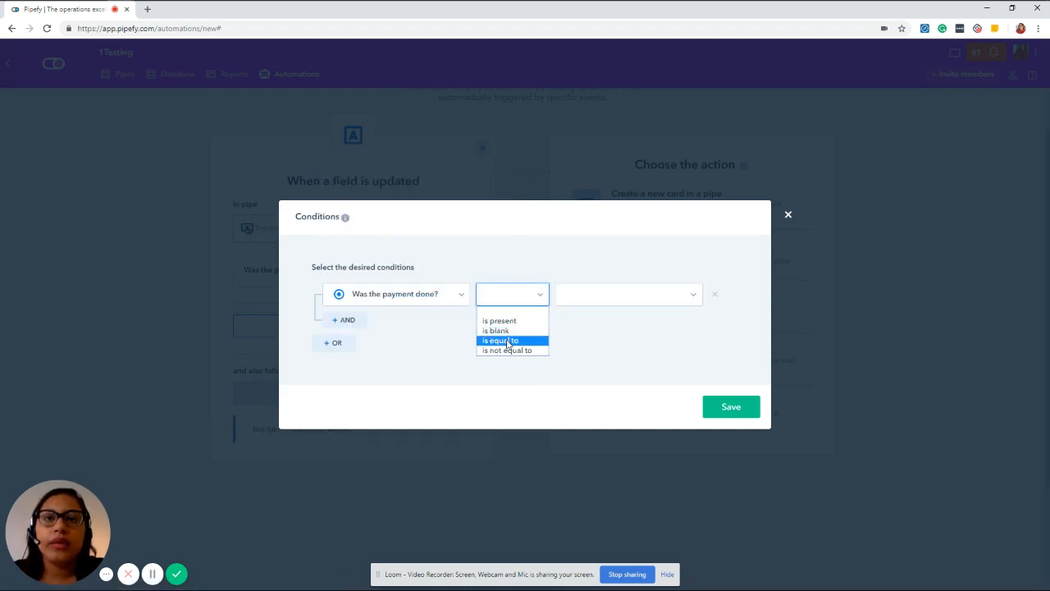
pyautogui.click(508, 340)
pyautogui.click(612, 293)
pyautogui.click(593, 321)
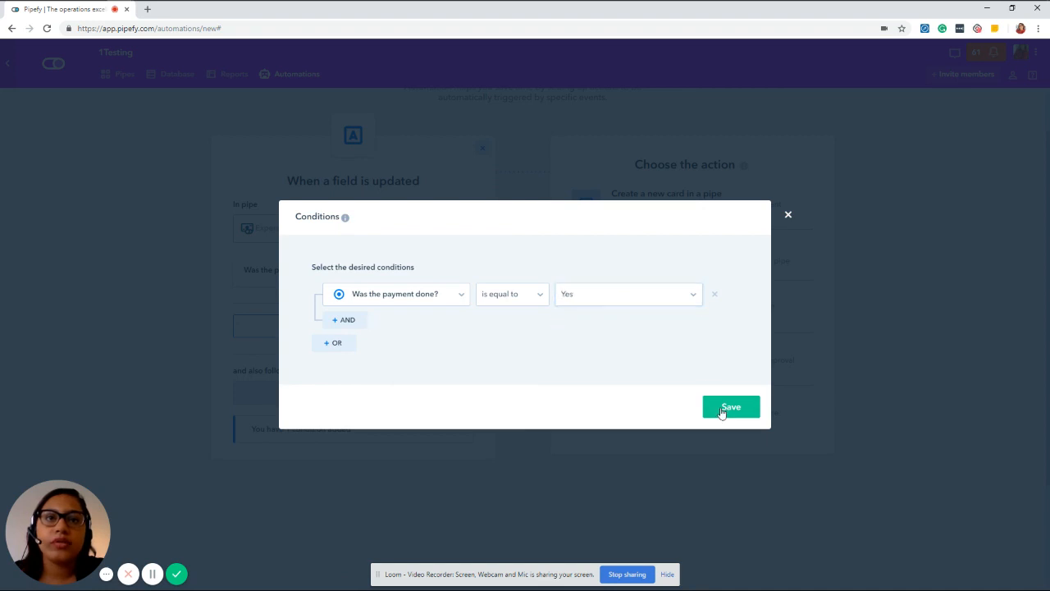
pyautogui.click(722, 408)
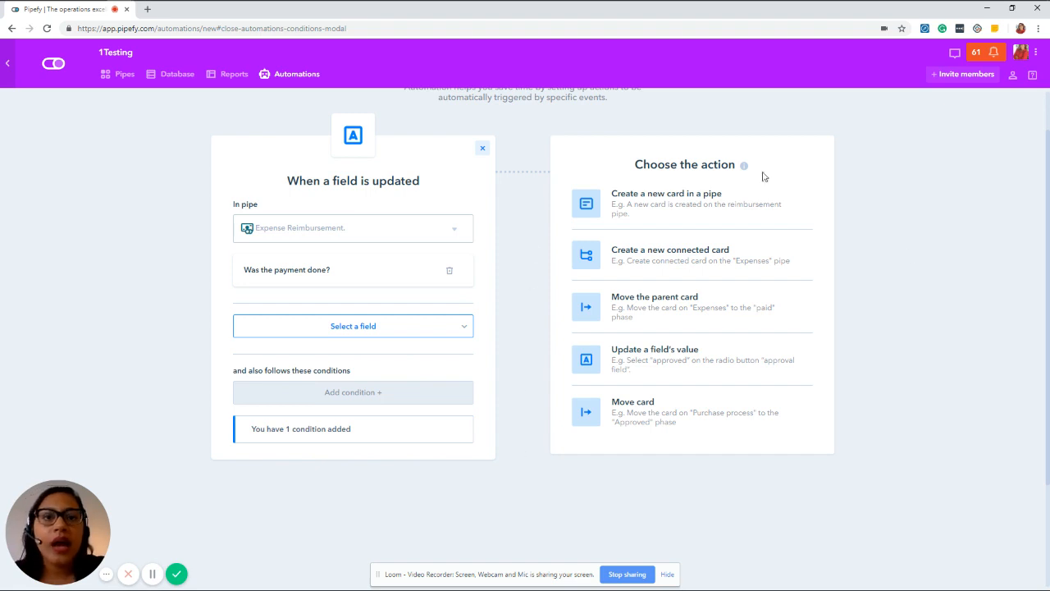
# - Set the action to move the card to the Paid phase and save the automation as "Demand >>> Paid"
pyautogui.click(732, 409)
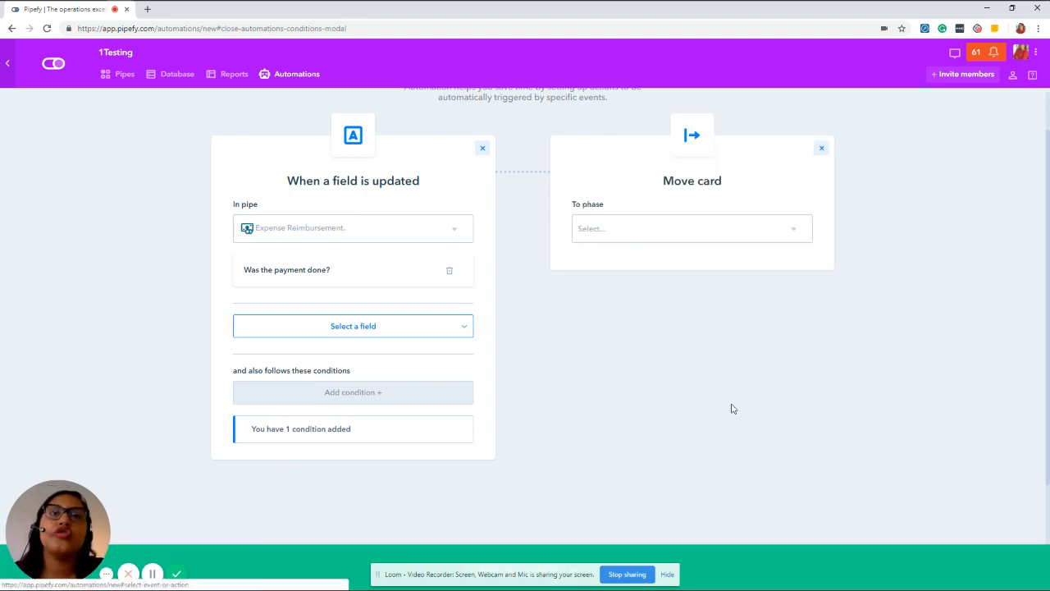
pyautogui.click(657, 231)
pyautogui.click(602, 343)
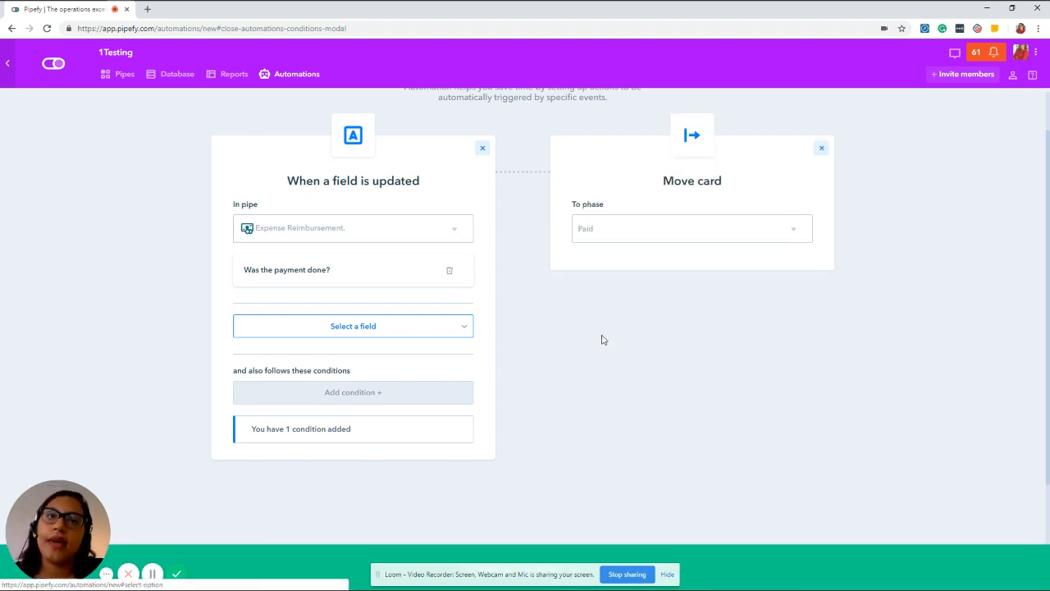
pyautogui.click(774, 583)
pyautogui.click(496, 315)
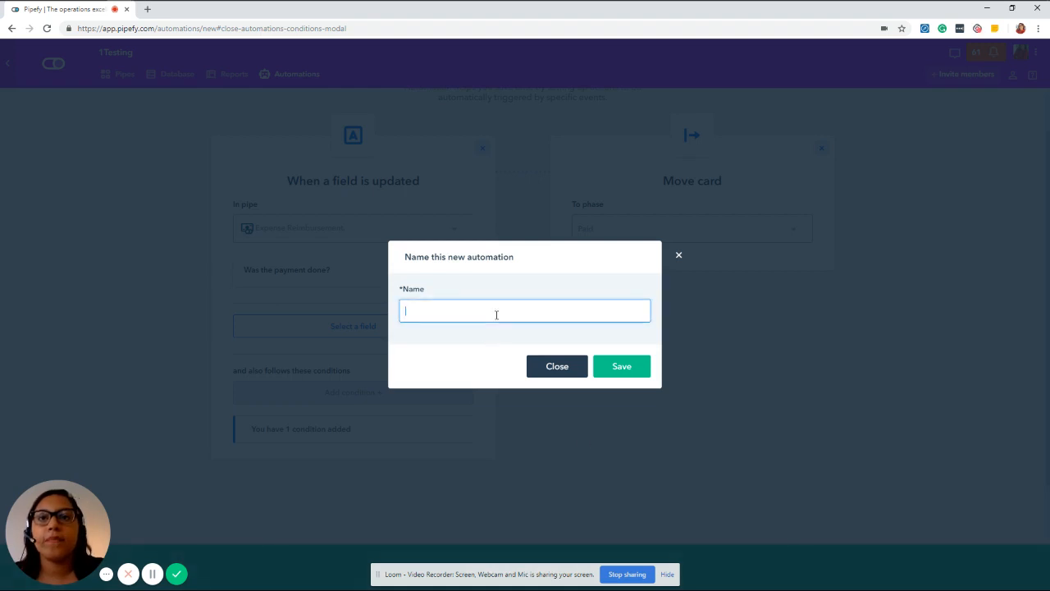
pyautogui.write('Demand >>> Paid')
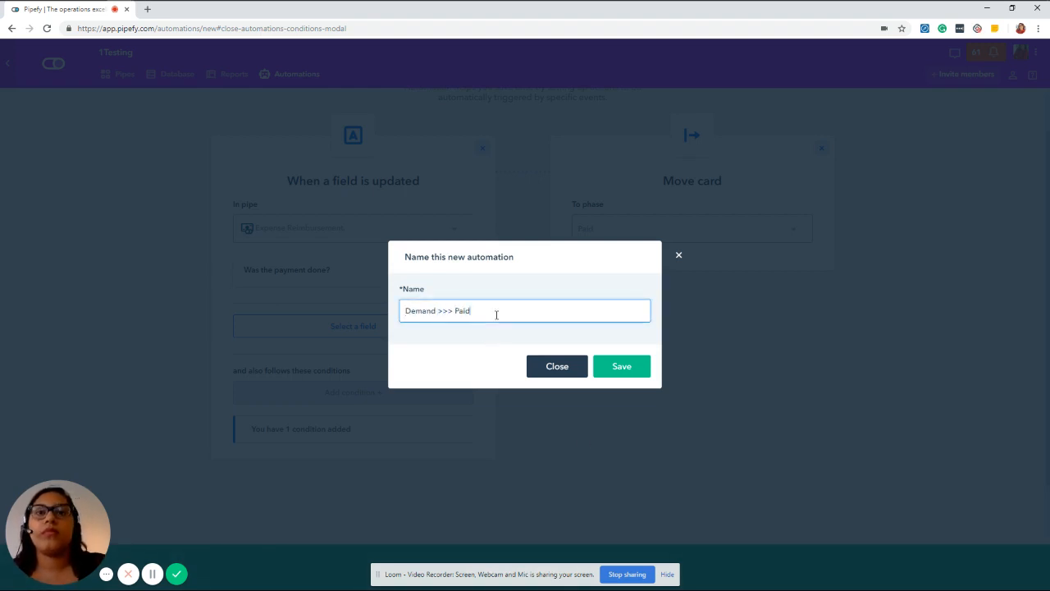
pyautogui.click(611, 369)
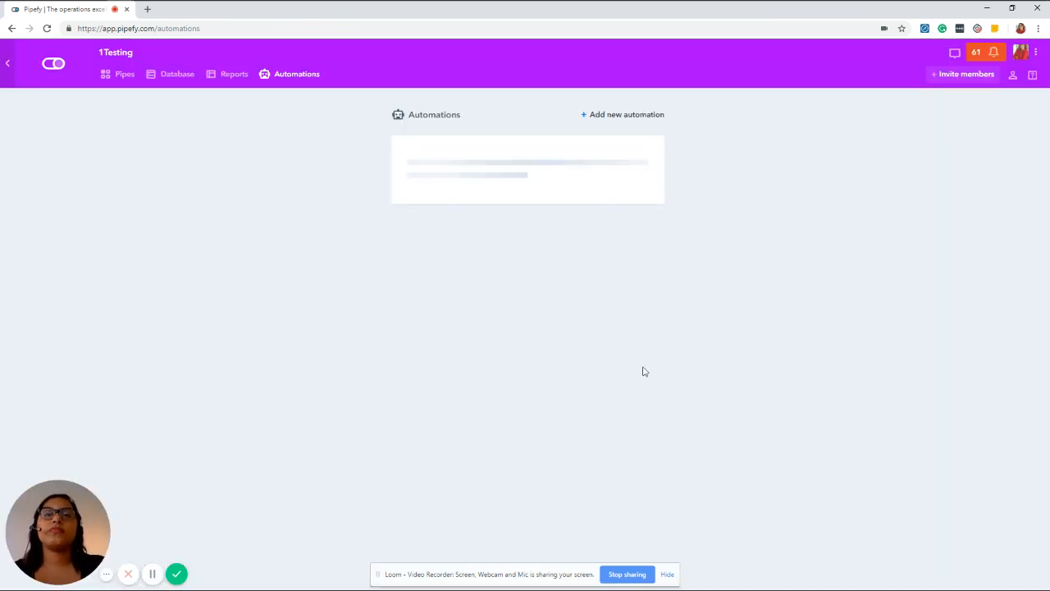
# - Start another automation for updates to "Was the payment done?" in Expense Reimbursement, with its condition set to equal No
pyautogui.click(621, 115)
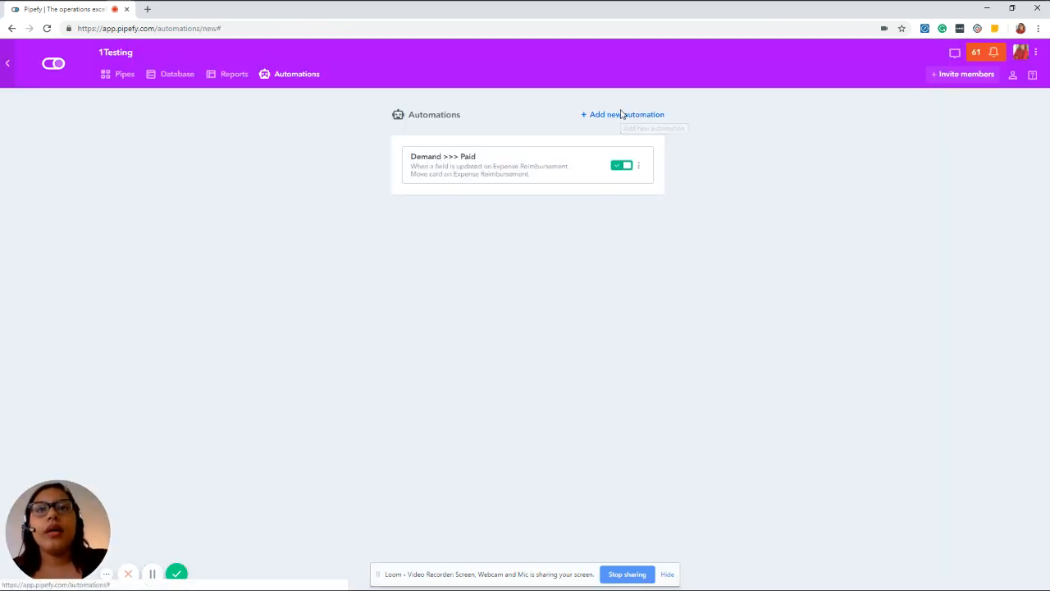
pyautogui.click(407, 367)
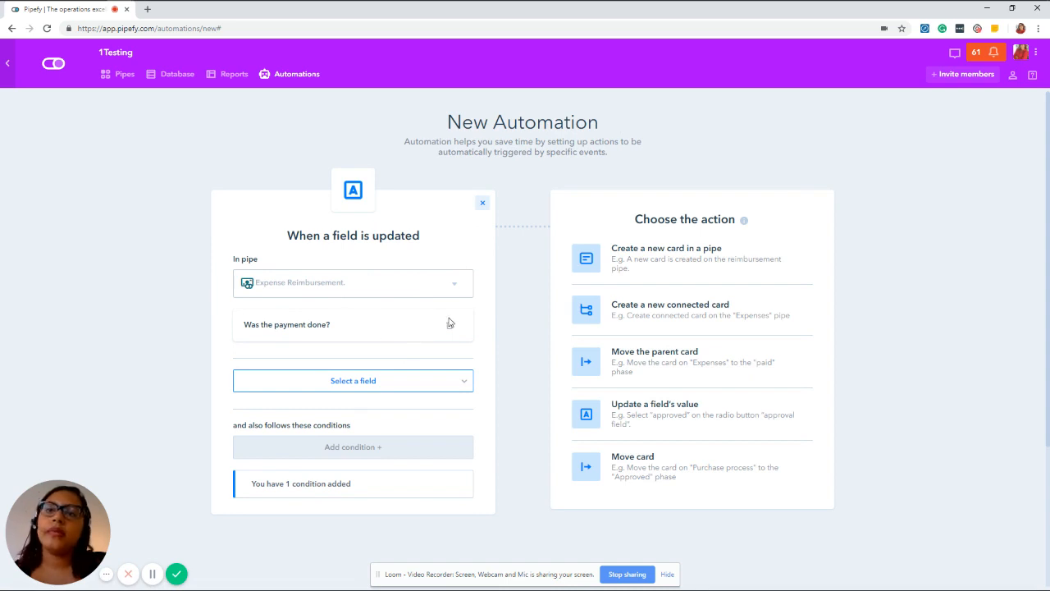
pyautogui.scroll(-2, 448, 322)
pyautogui.click(413, 368)
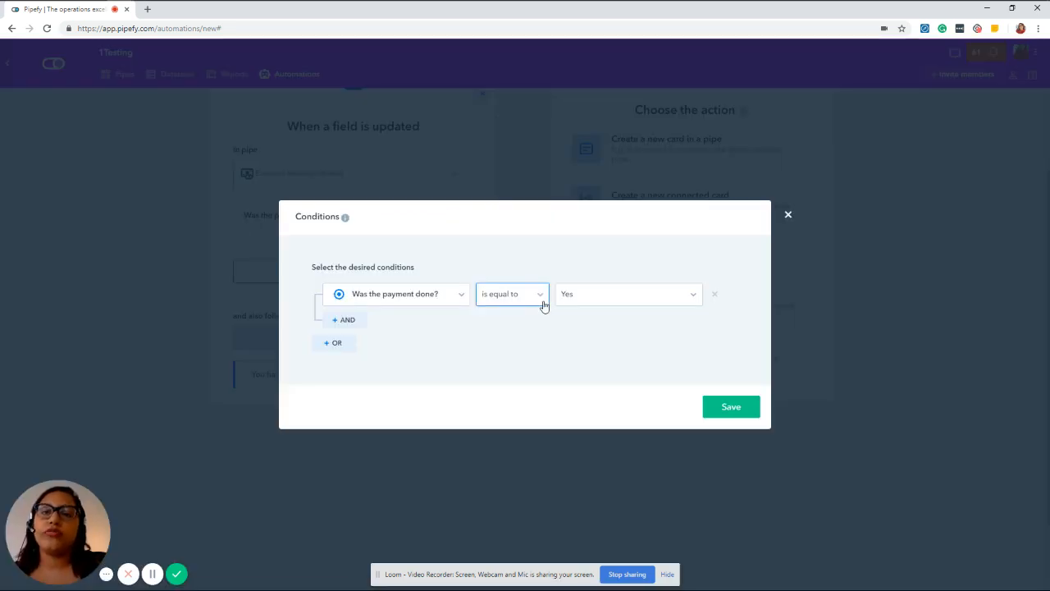
pyautogui.click(596, 301)
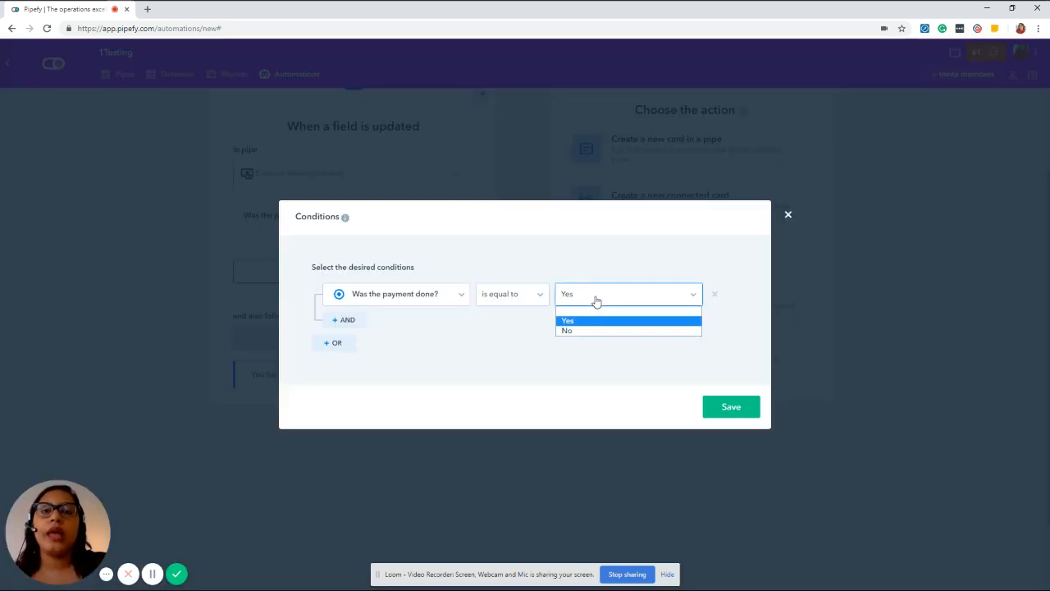
pyautogui.click(593, 330)
pyautogui.click(729, 408)
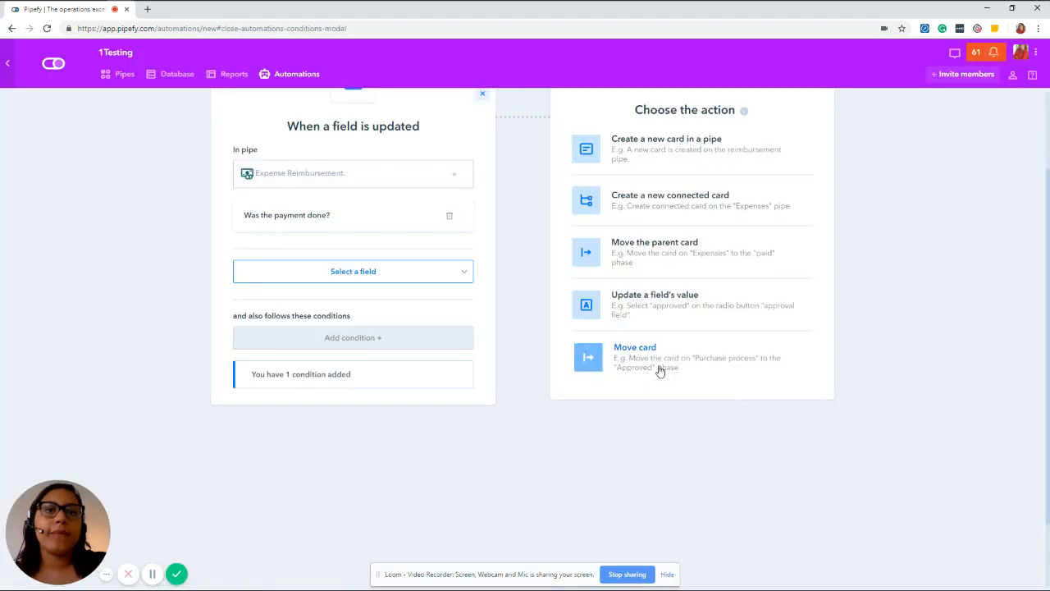
# - Set the action to move the card to the Cancelled phase and save the automation as "Demand >>> Cancelled"
pyautogui.click(659, 365)
pyautogui.click(703, 188)
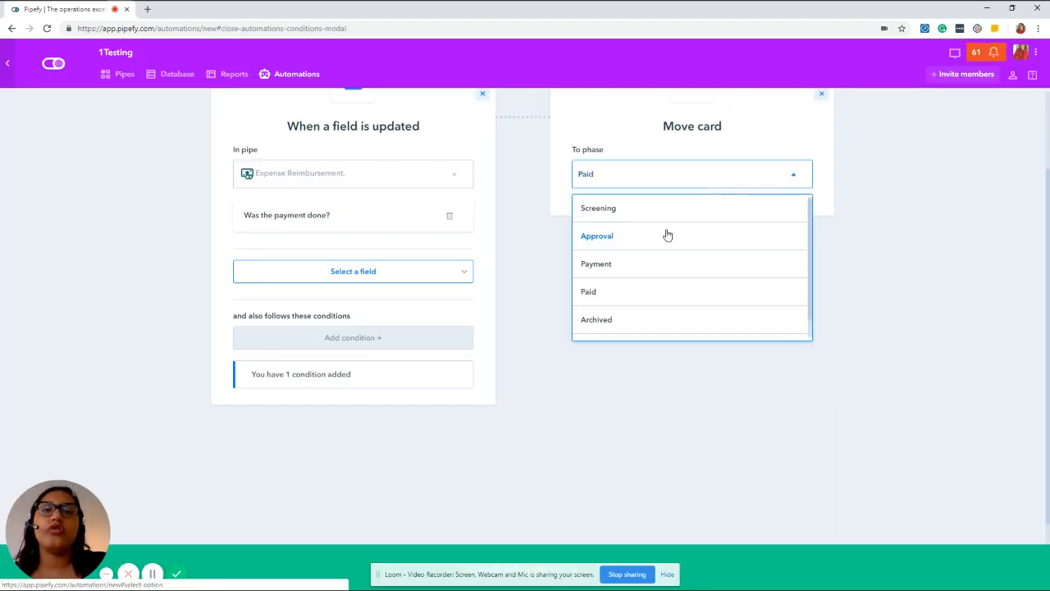
pyautogui.scroll(-1, 664, 246)
pyautogui.click(659, 332)
pyautogui.click(785, 585)
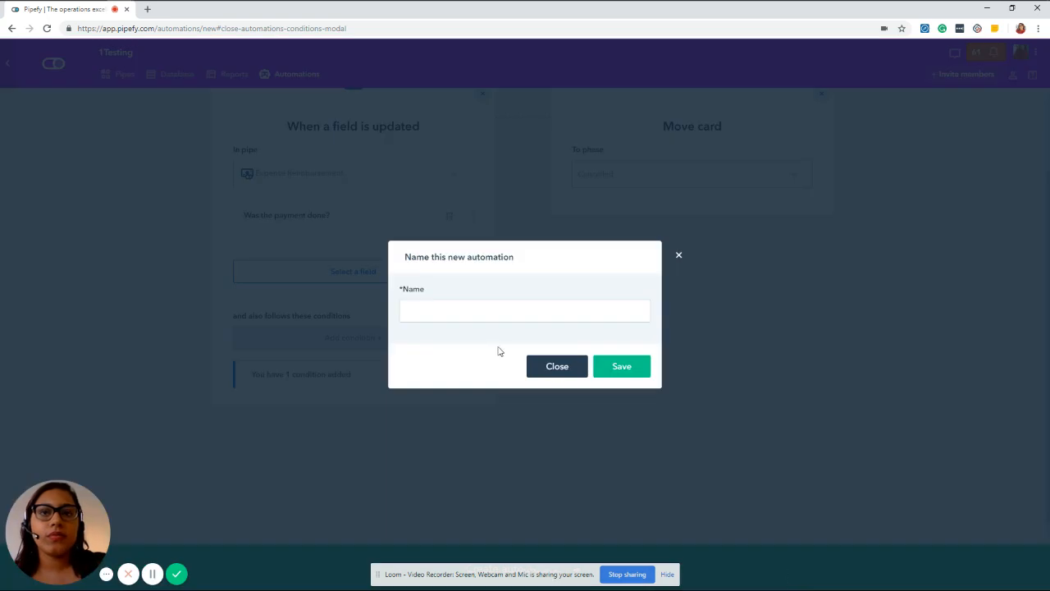
pyautogui.click(512, 310)
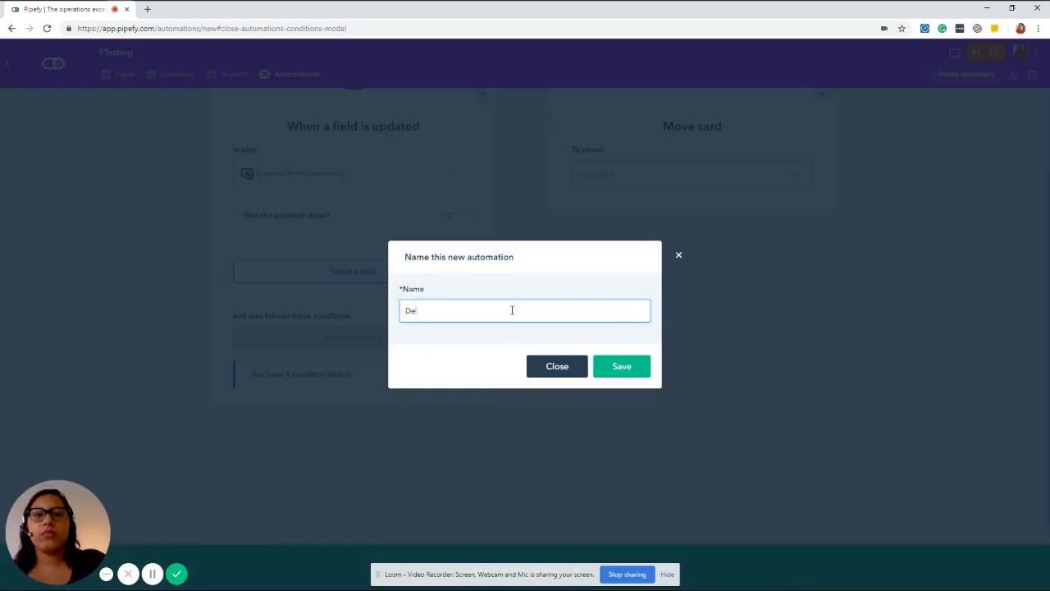
pyautogui.write('Demand >>> Cancelled')
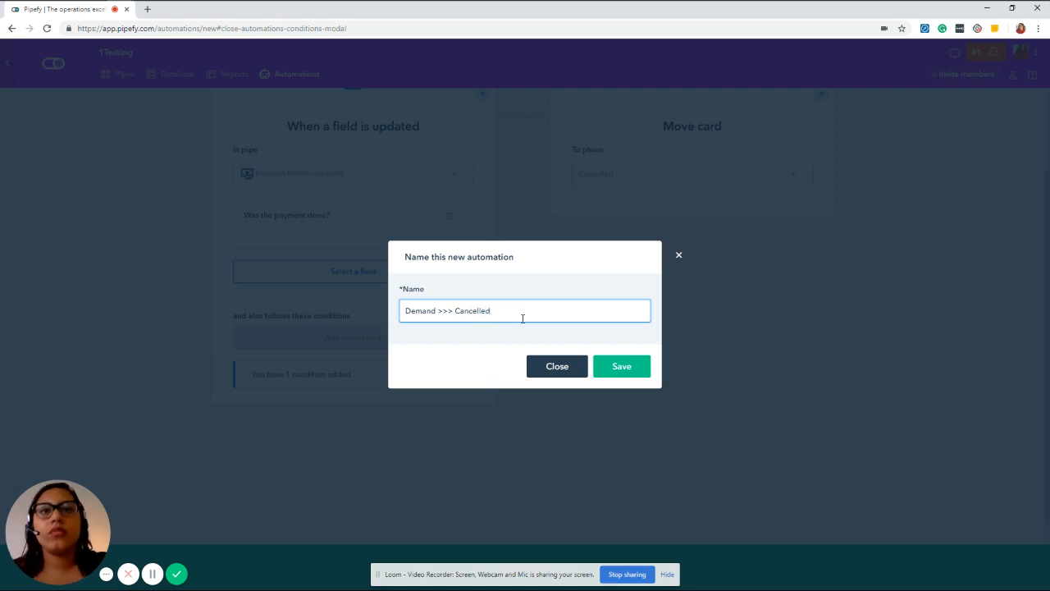
pyautogui.click(620, 366)
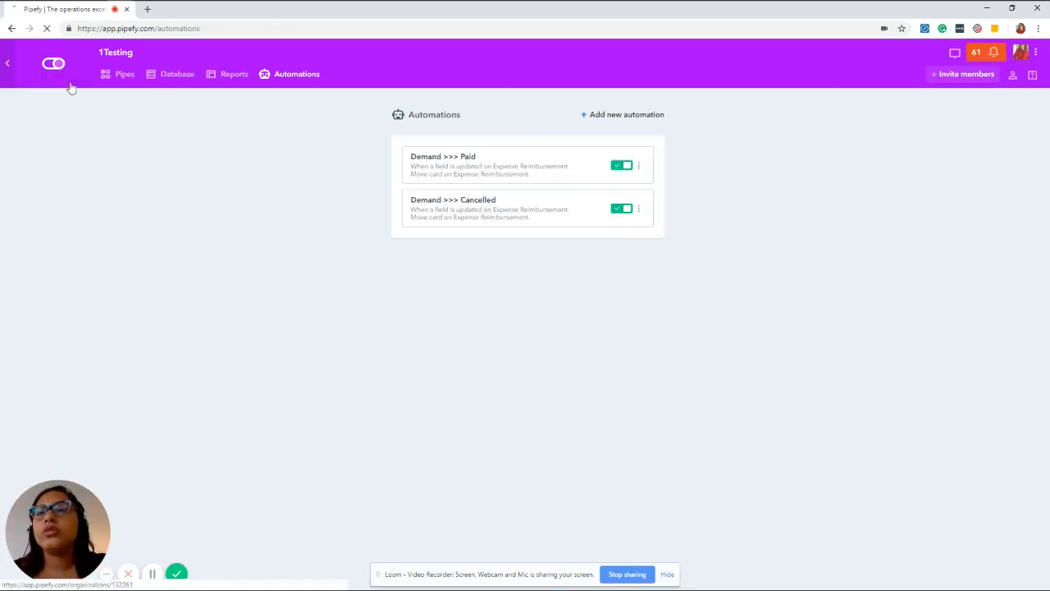
# - Open the Expense Reimbursement pipe and change "Was the payment done?" to No on the sample Travel tickets card
pyautogui.click(67, 83)
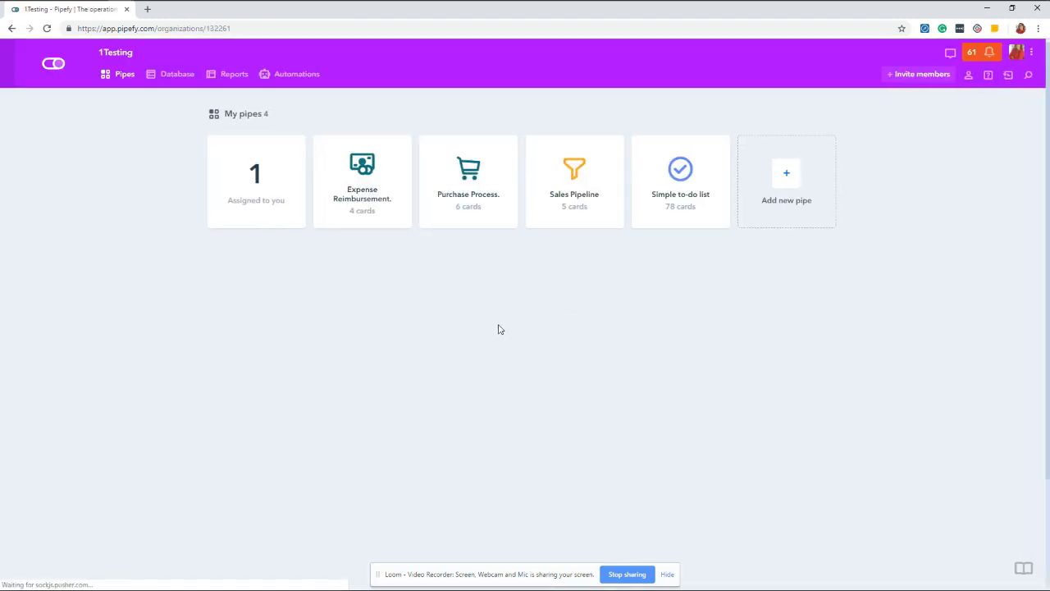
pyautogui.click(375, 150)
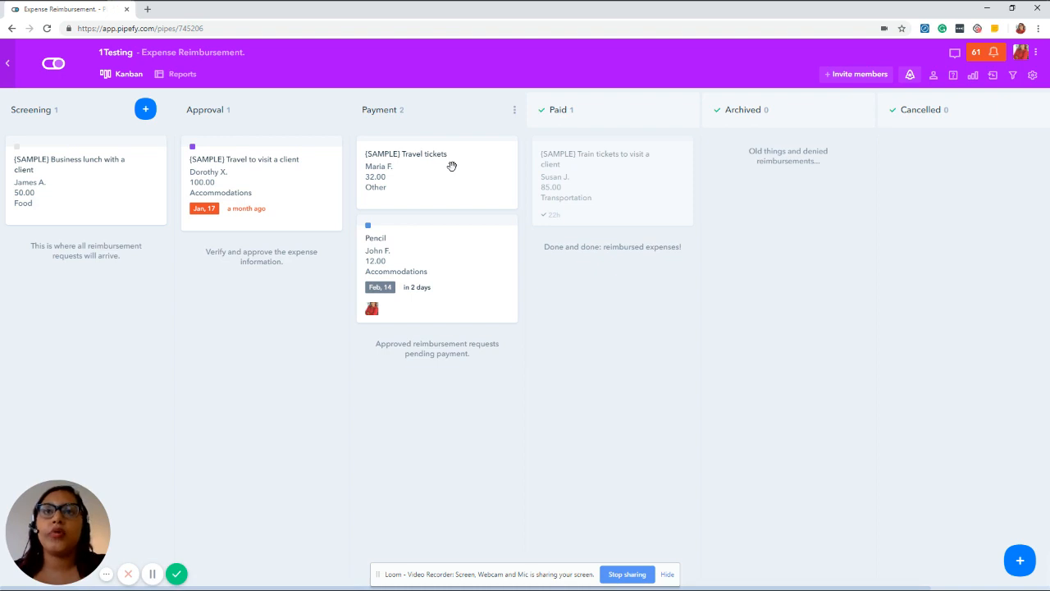
pyautogui.click(452, 167)
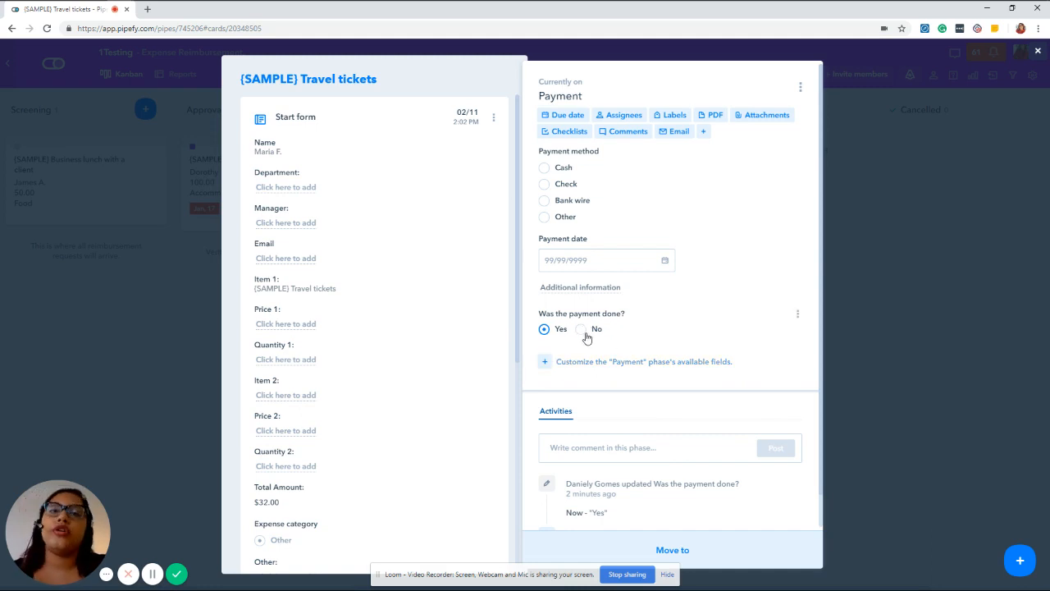
pyautogui.click(584, 331)
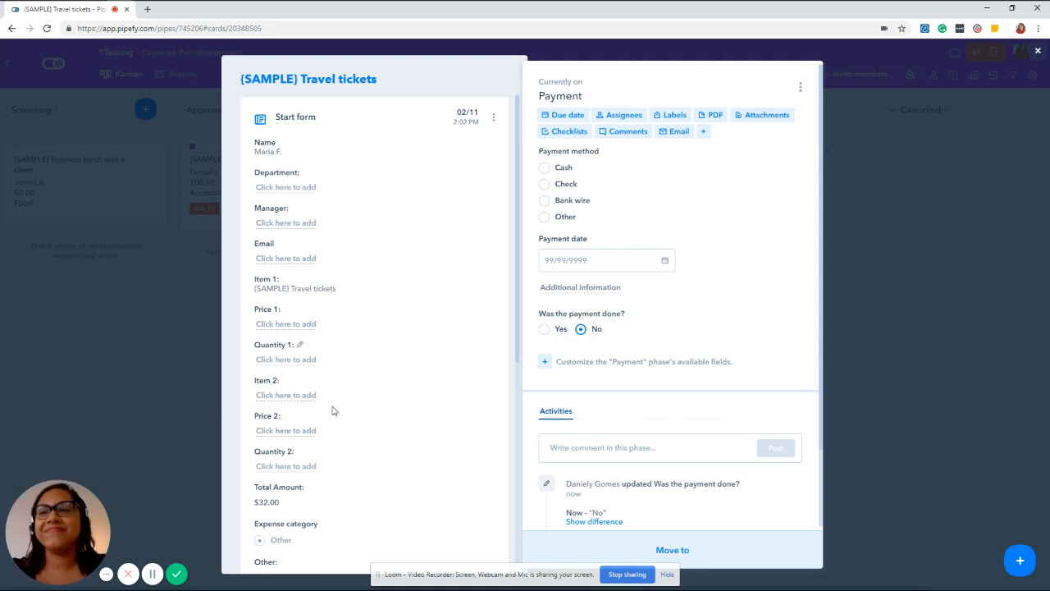
pyautogui.click(152, 573)
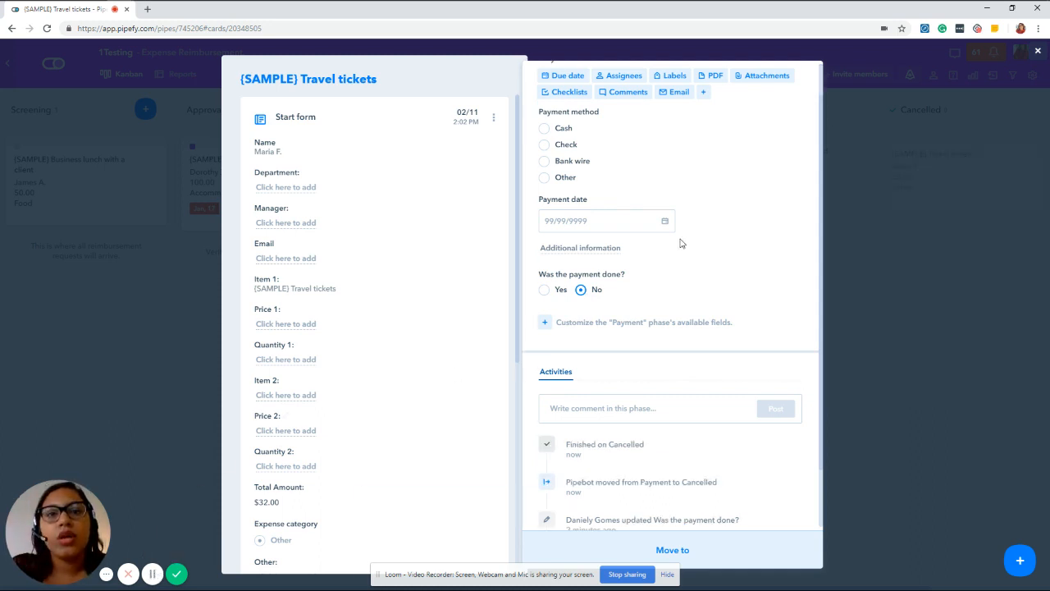
# - Review the sample Travel tickets card's activity log, then close the card and reopen it from the Cancelled phase to check its entries
pyautogui.scroll(-1, 732, 274)
pyautogui.scroll(-2, 732, 274)
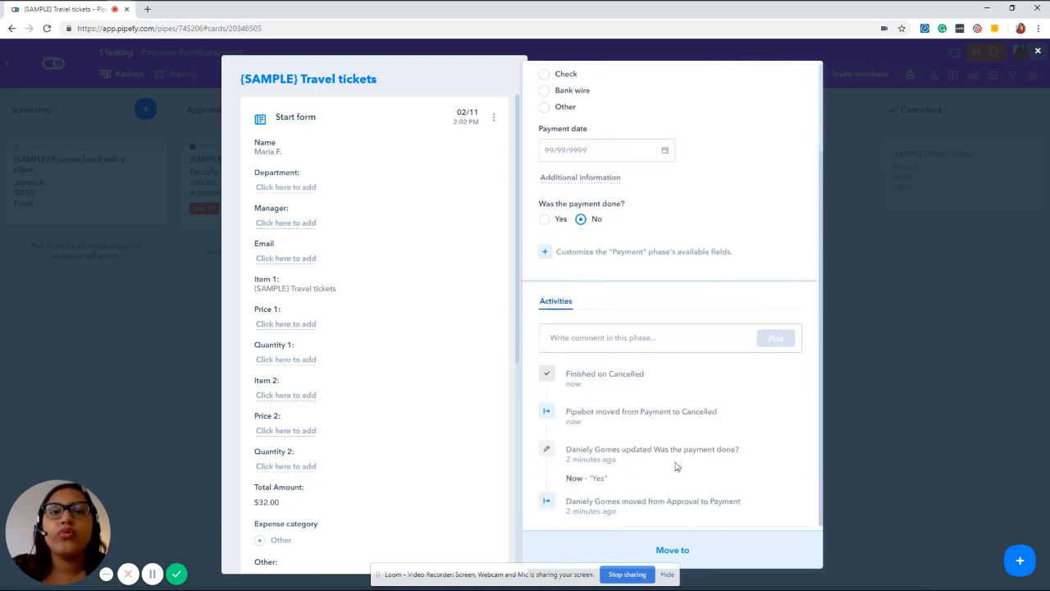
pyautogui.click(914, 436)
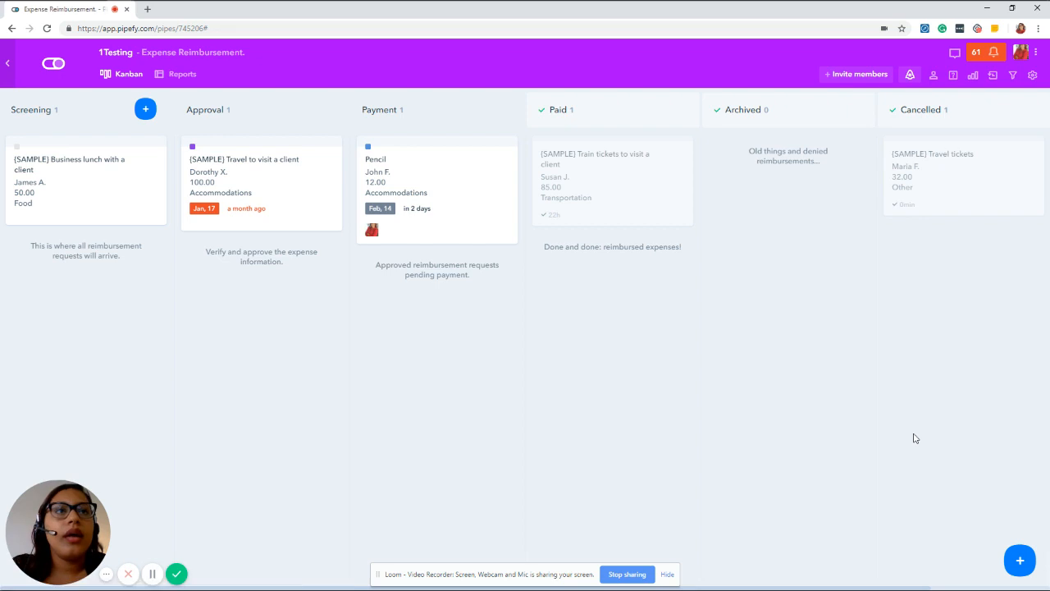
pyautogui.click(964, 169)
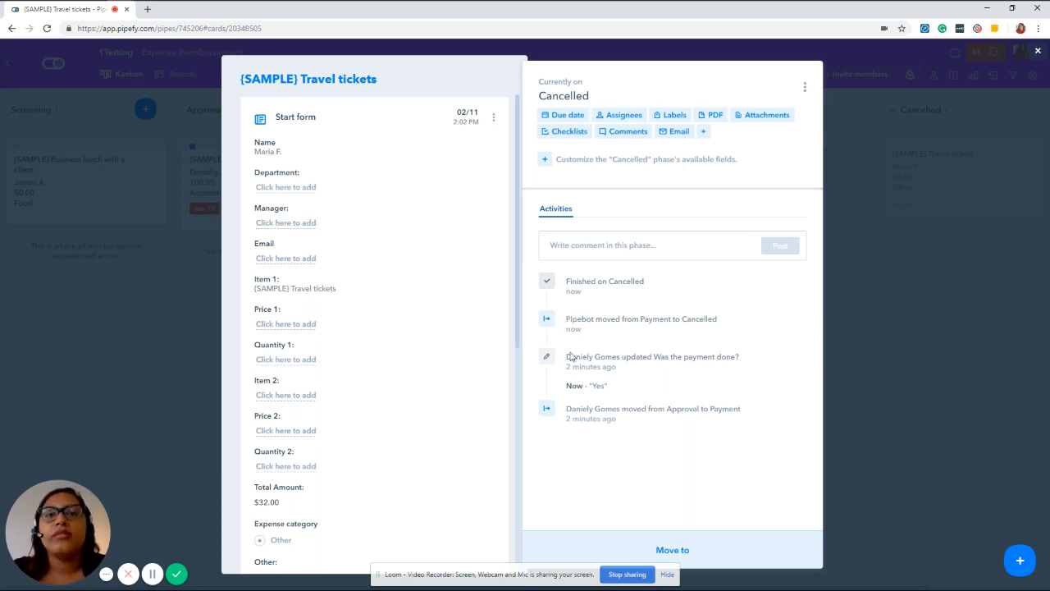
pyautogui.moveTo(566, 357); pyautogui.dragTo(624, 357)
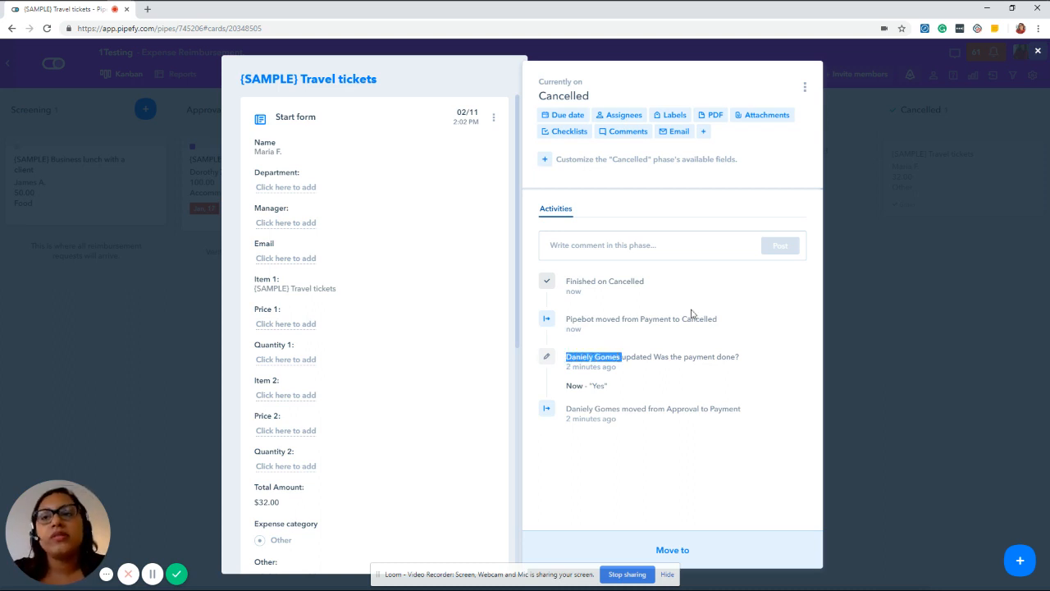